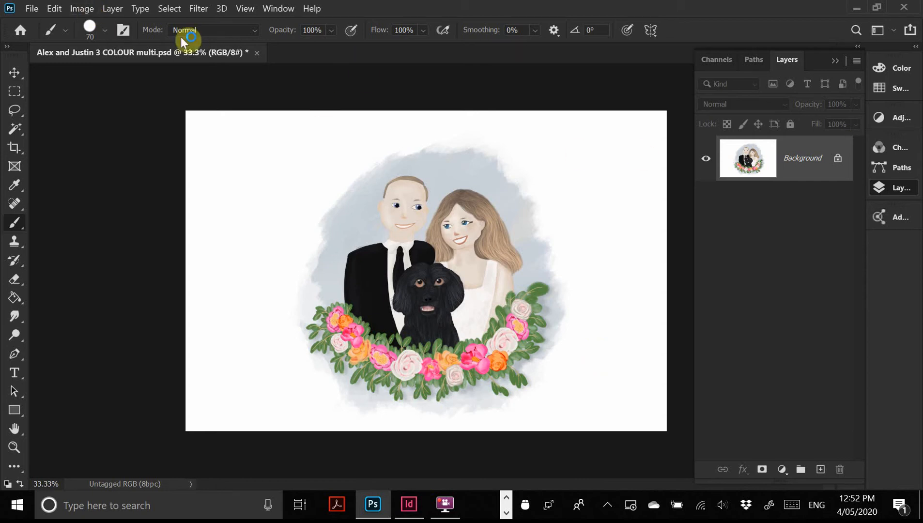
Switch the color controls to CMYK sliders and collapse them again
left_click(81, 8)
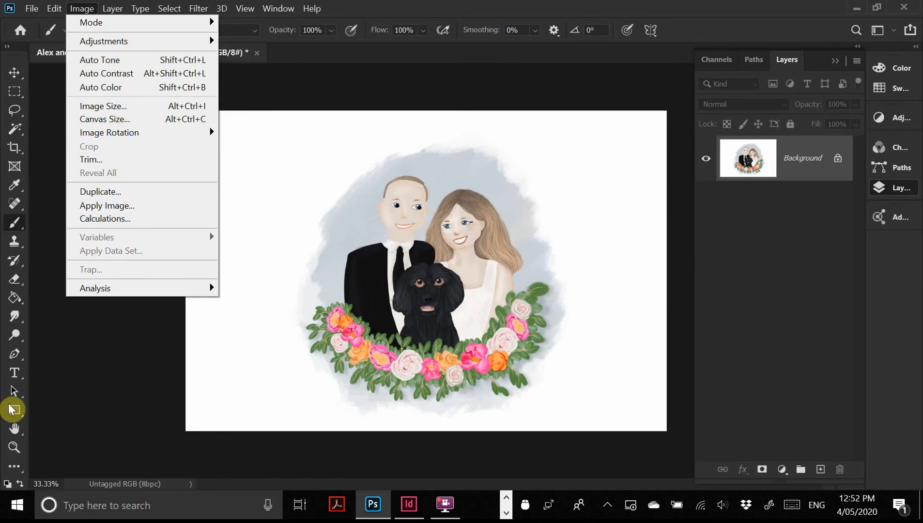
left_click(894, 114)
left_click(894, 87)
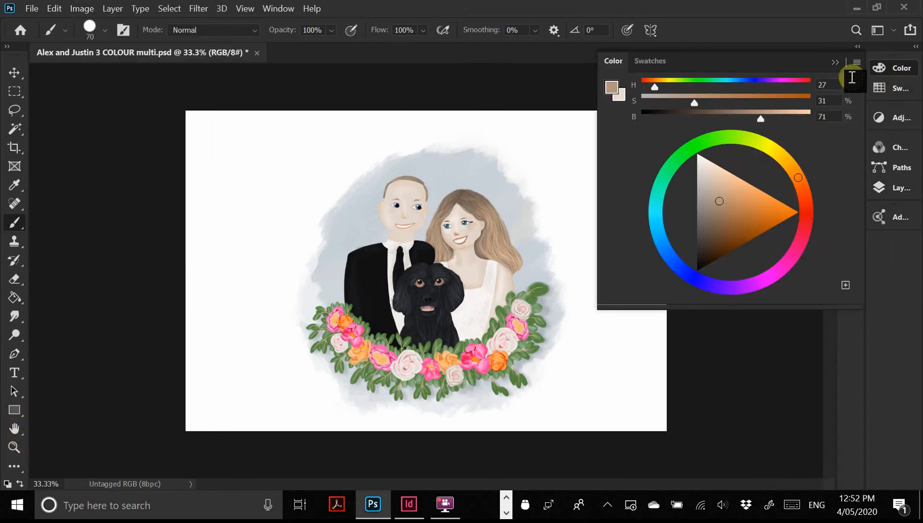
left_click(857, 63)
left_click(854, 151)
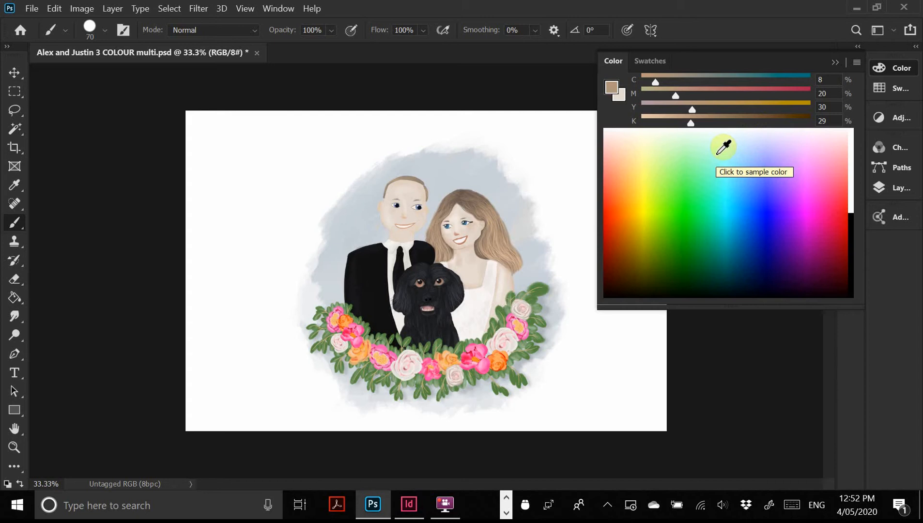
left_click(892, 68)
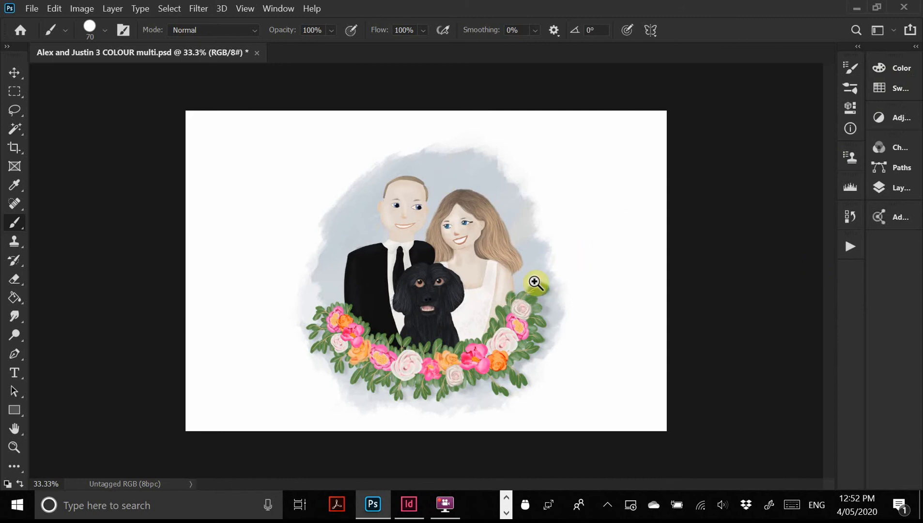
Convert the couple-and-dog illustration to Grayscale mode, discarding its color information
mouse_move(536, 283)
left_mouse_down()
mouse_move(610, 340)
mouse_move(586, 326)
mouse_move(443, 383)
mouse_move(591, 305)
mouse_move(582, 258)
mouse_move(424, 329)
mouse_move(437, 334)
mouse_move(438, 348)
left_mouse_up()
left_click_drag(438, 363, 470, 355)
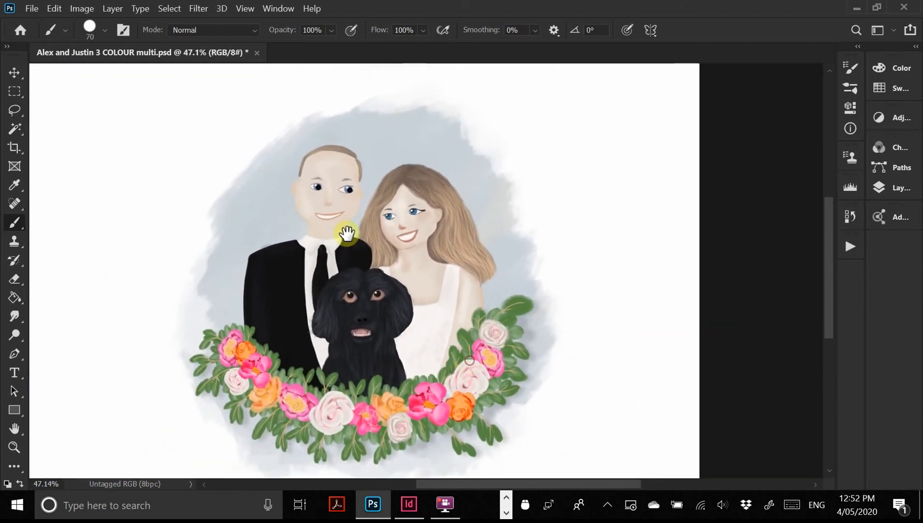
left_click_drag(533, 330, 535, 304)
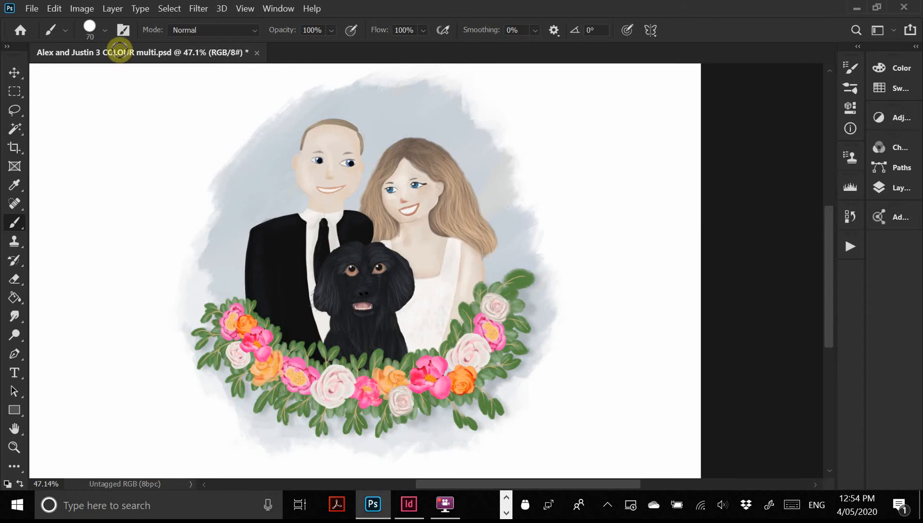
left_click(80, 8)
mouse_move(87, 23)
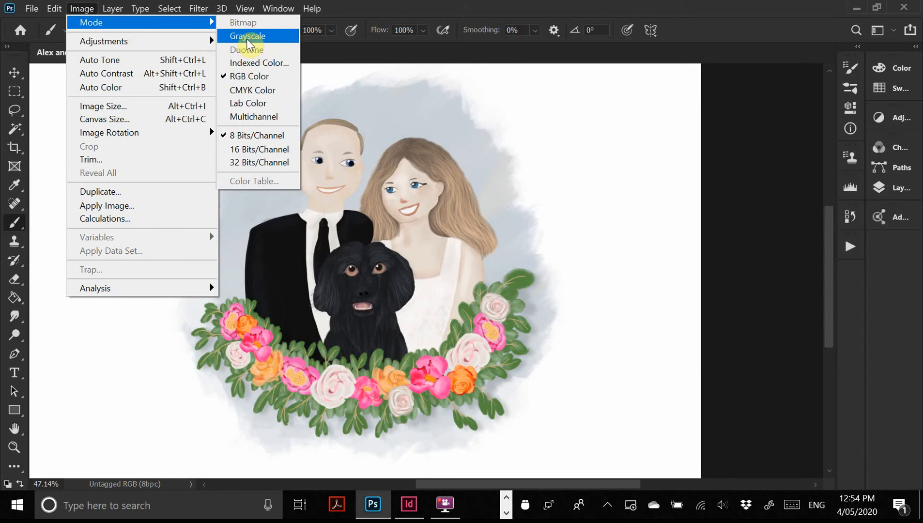
left_click(901, 191)
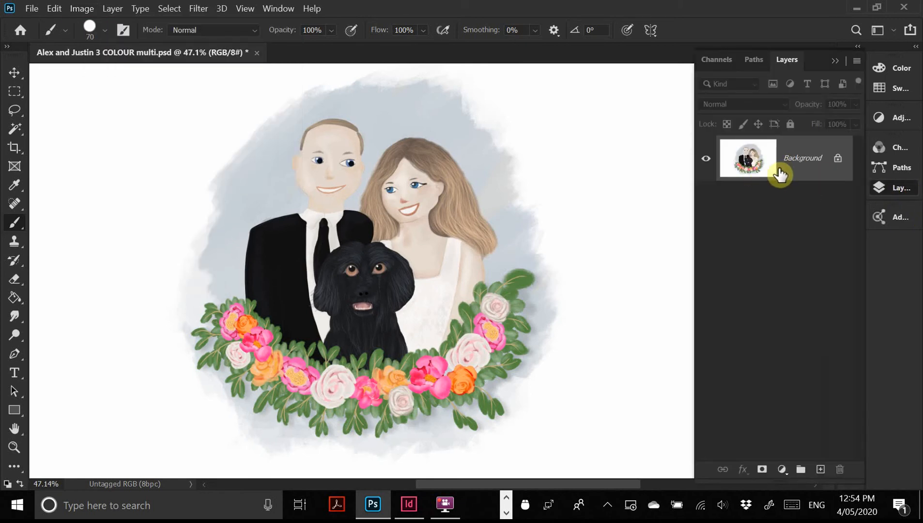
left_click(82, 9)
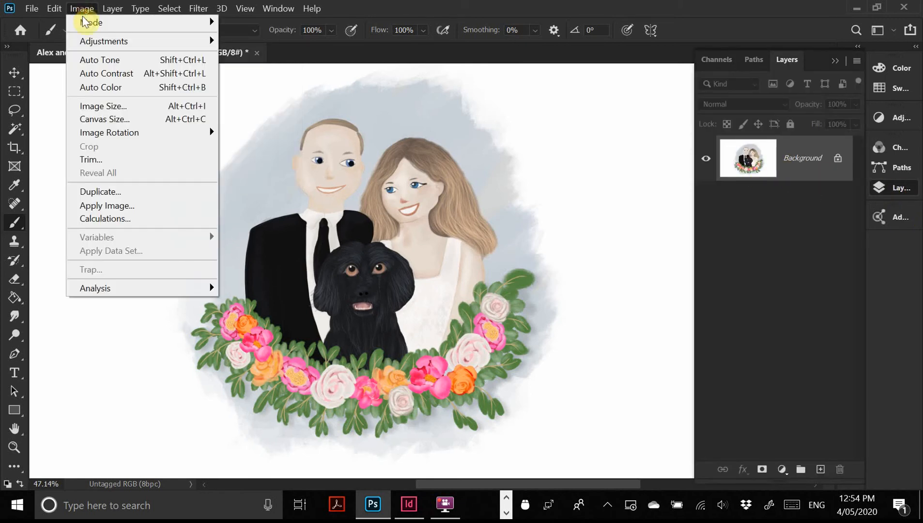
mouse_move(122, 22)
left_click(248, 36)
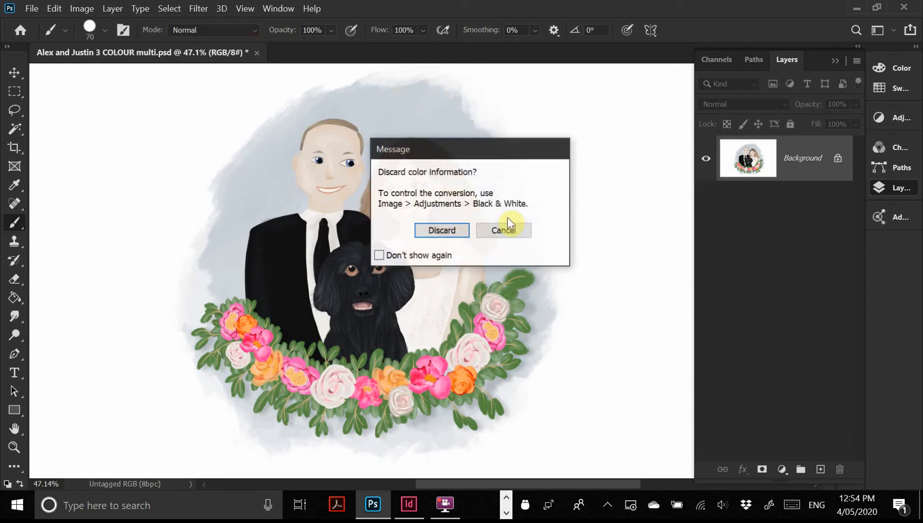
left_click(459, 231)
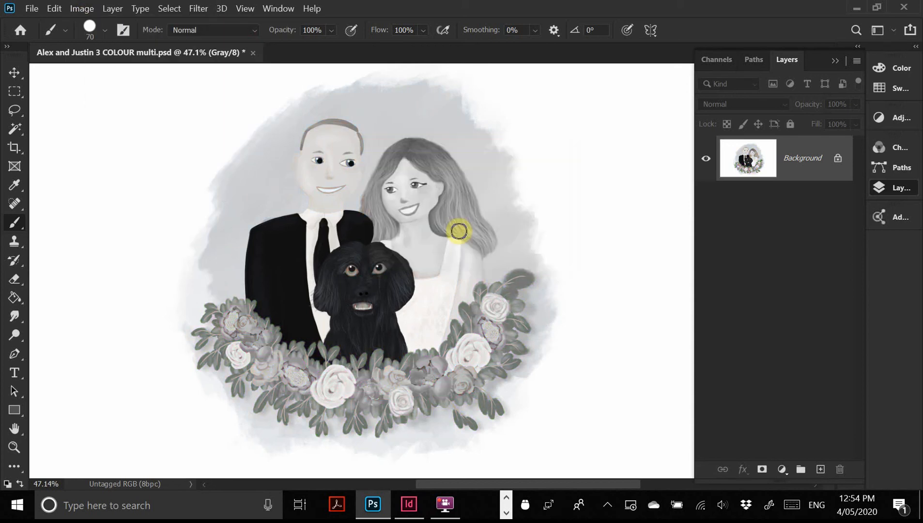
Start converting the grayscale image to Duotone mode, keeping the options dialog clear of the artwork's left half
left_click(82, 9)
mouse_move(91, 25)
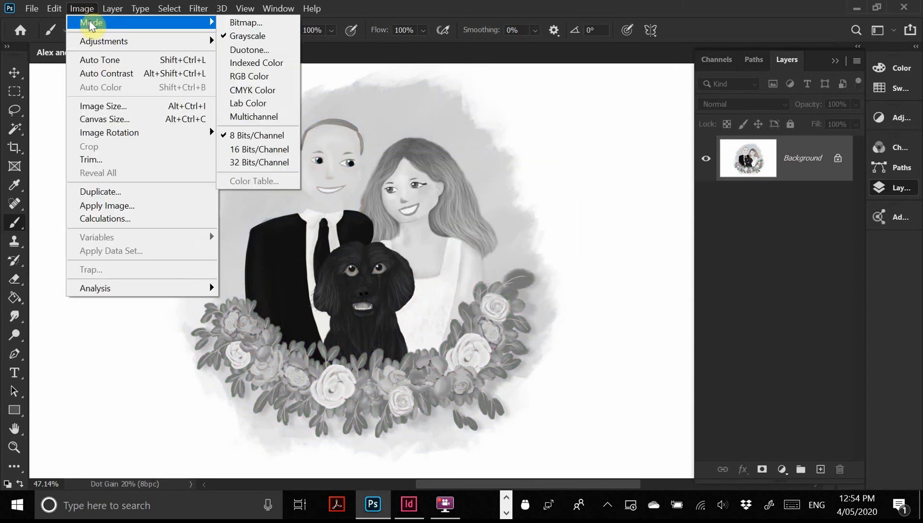
left_click(290, 49)
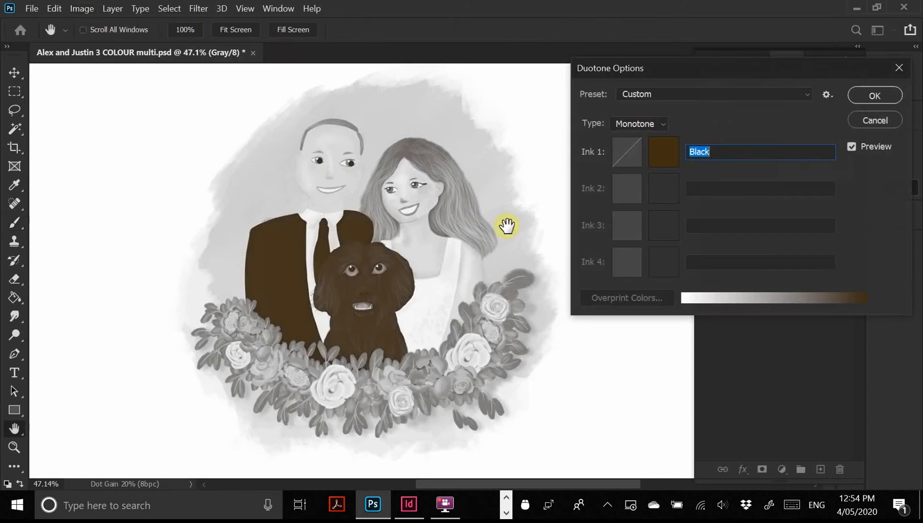
left_click_drag(690, 66, 570, 76)
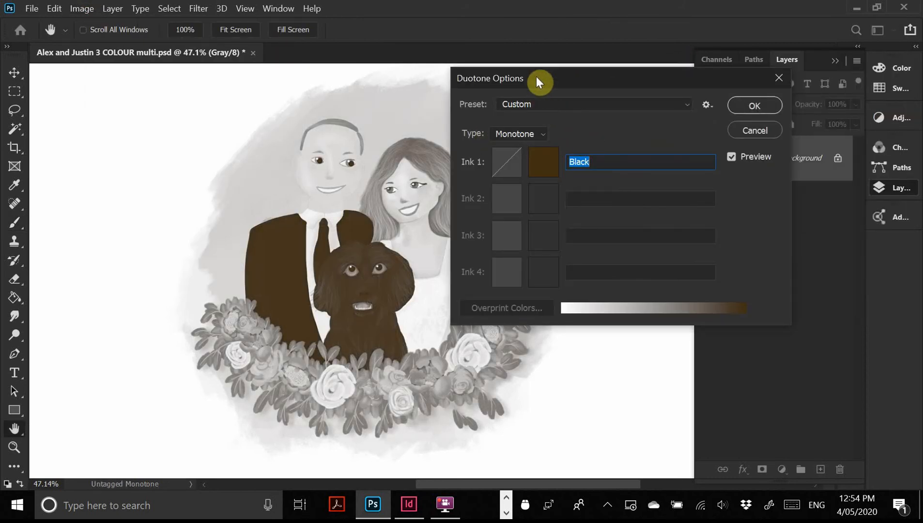
Examine the duotone presets, the available tone types and the CMYK values of the Ink 1 color
left_click(581, 104)
left_click(741, 209)
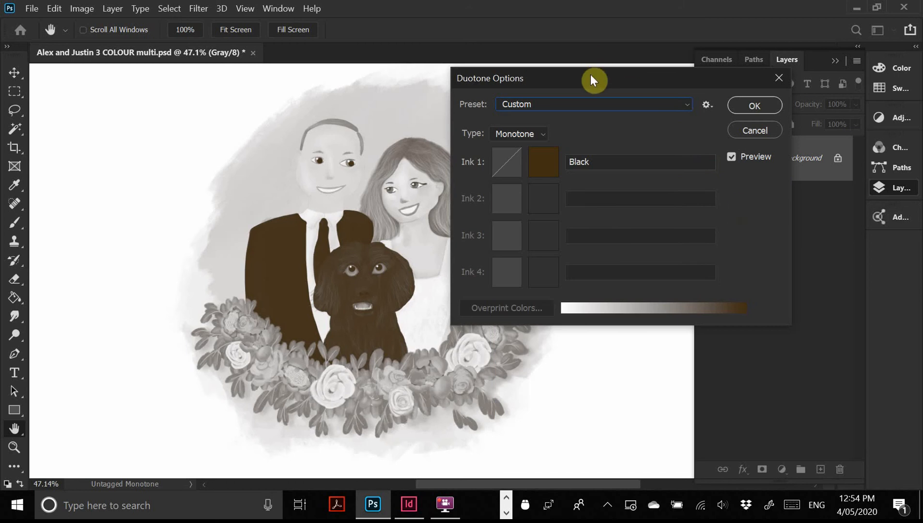
left_click_drag(591, 78, 657, 71)
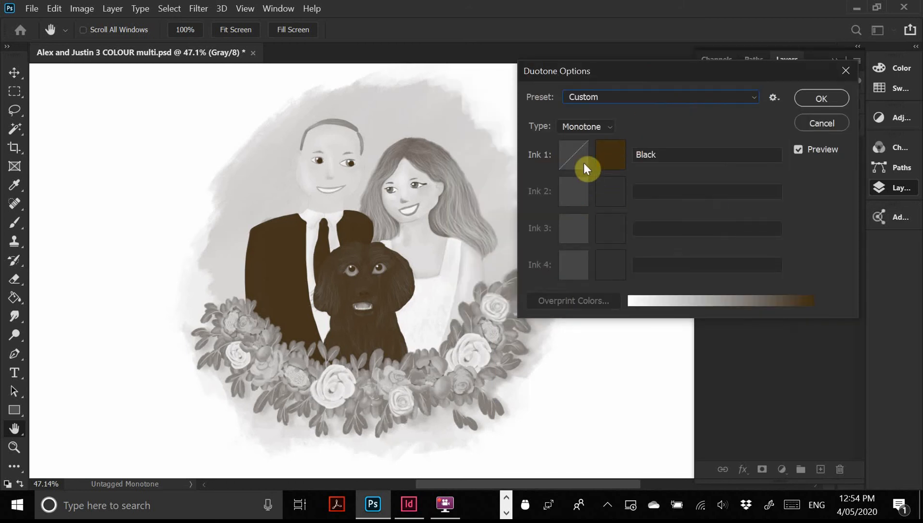
left_click(581, 130)
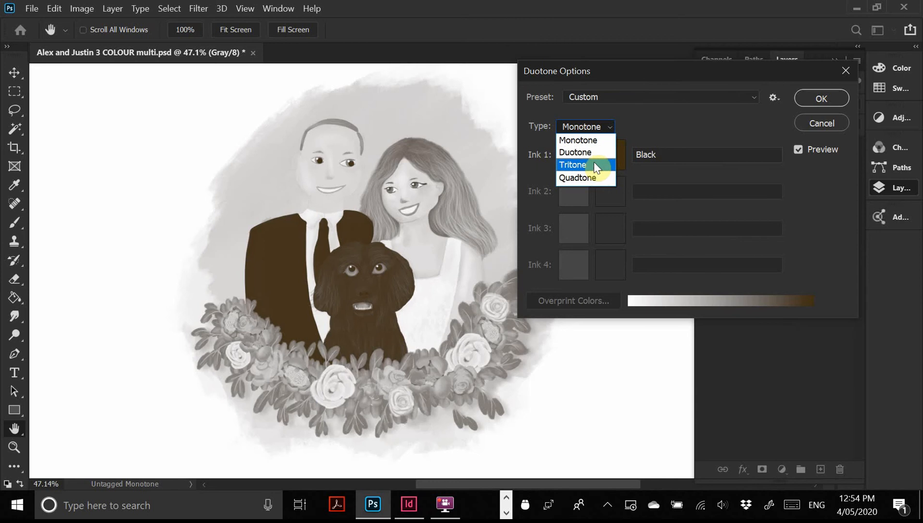
left_click(663, 121)
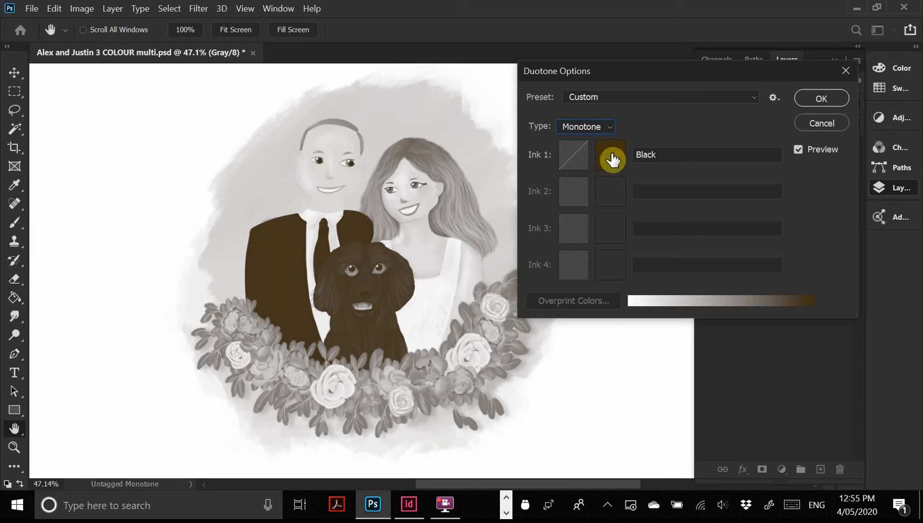
left_click(626, 163)
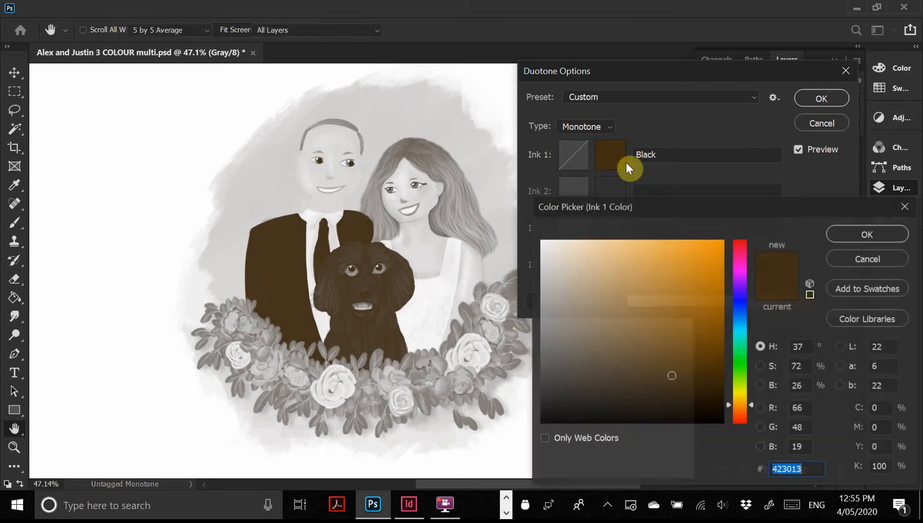
mouse_move(758, 213)
left_mouse_down()
mouse_move(594, 133)
mouse_move(473, 59)
left_mouse_up()
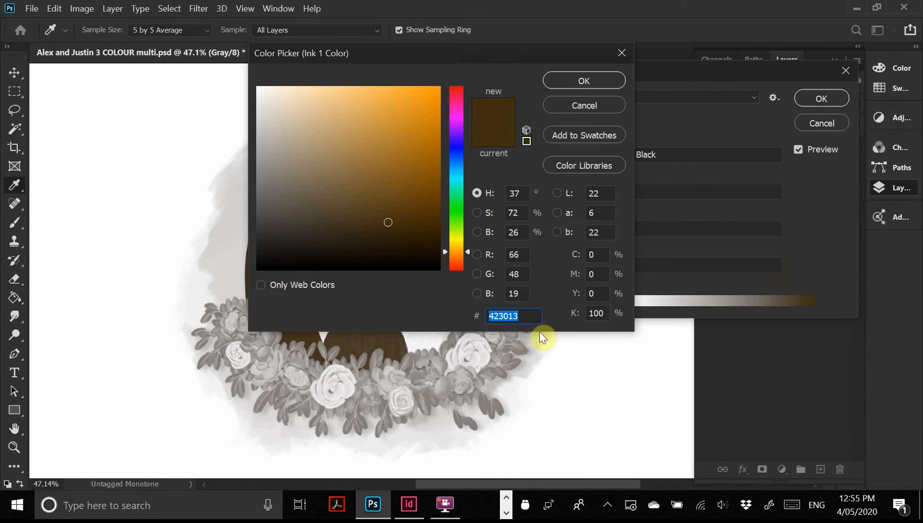
left_click(594, 313)
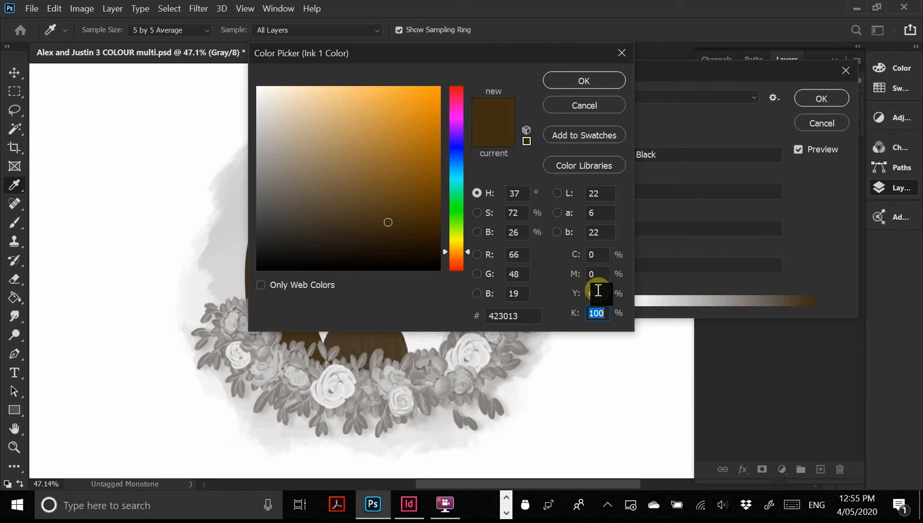
left_click(588, 104)
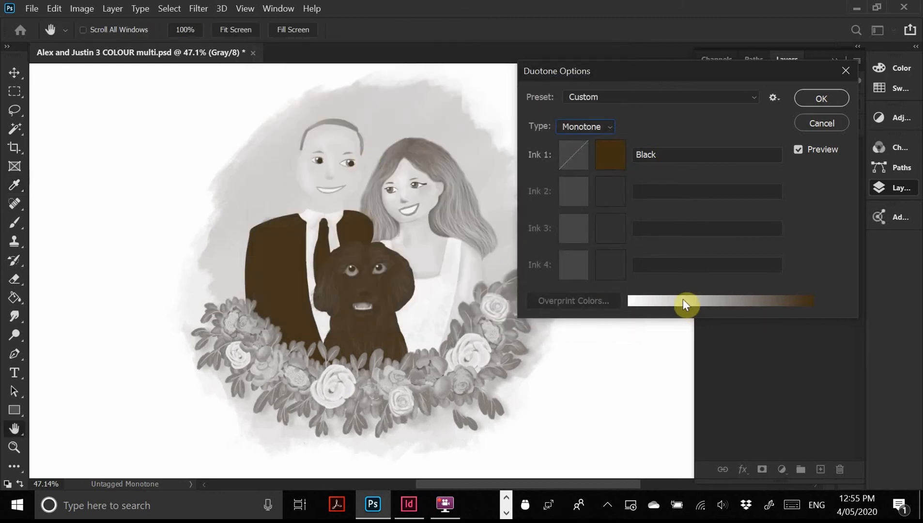
Set the type to Duotone and choose light blue 9ba2ff as the Ink 2 color
left_click(595, 125)
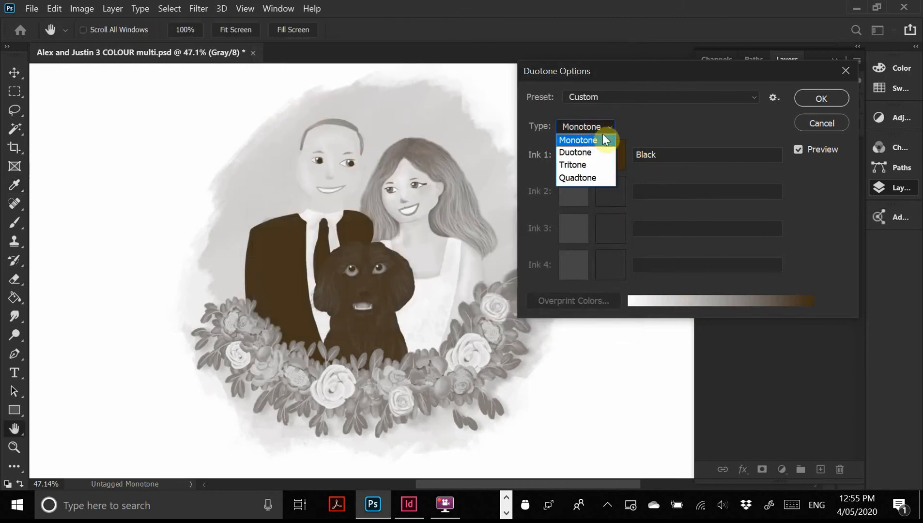
left_click(598, 152)
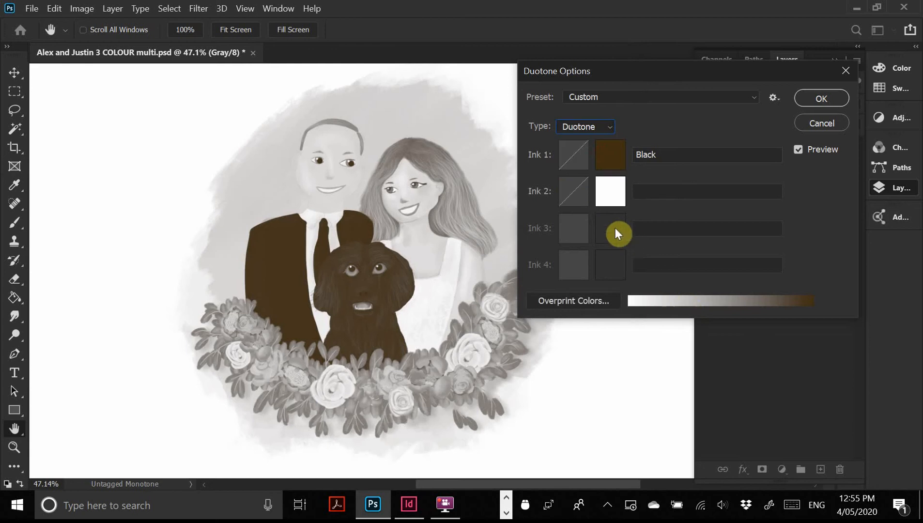
left_click(614, 202)
left_click_drag(453, 61, 704, 67)
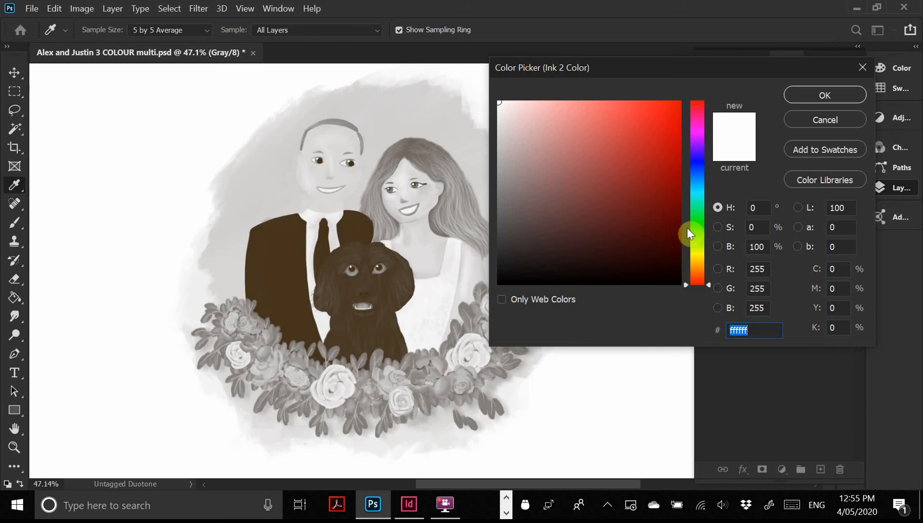
left_click_drag(702, 161, 698, 165)
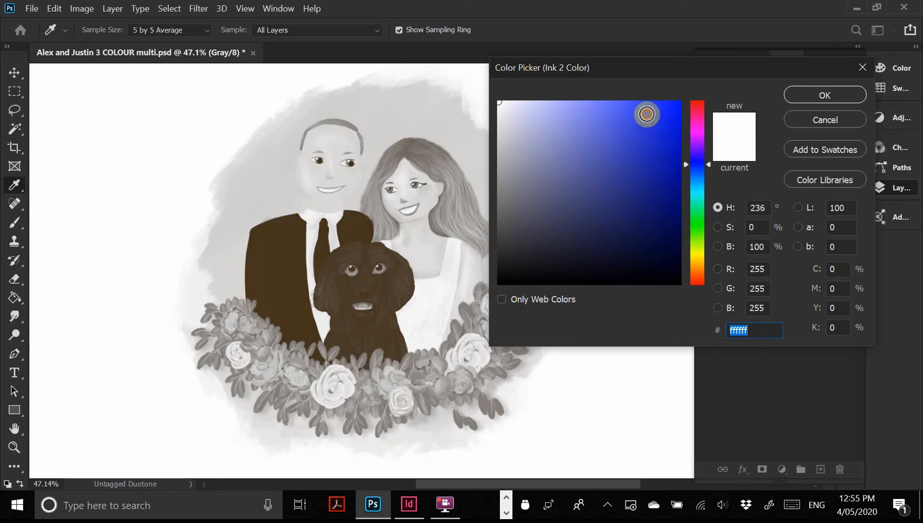
left_click_drag(647, 114, 582, 103)
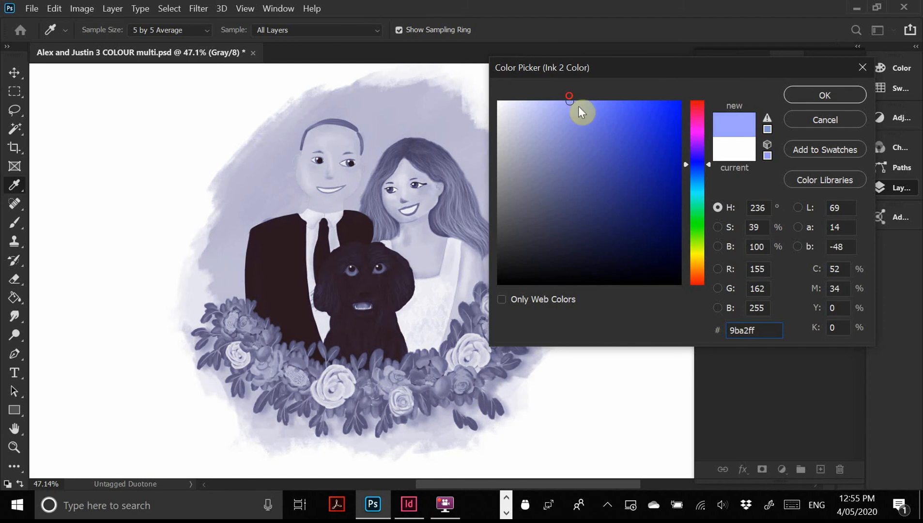
Assign PANTONE 2715 C from the PANTONE solid coated library as the Ink 2 color
left_click_drag(719, 66, 259, 73)
left_click_drag(382, 276, 347, 290)
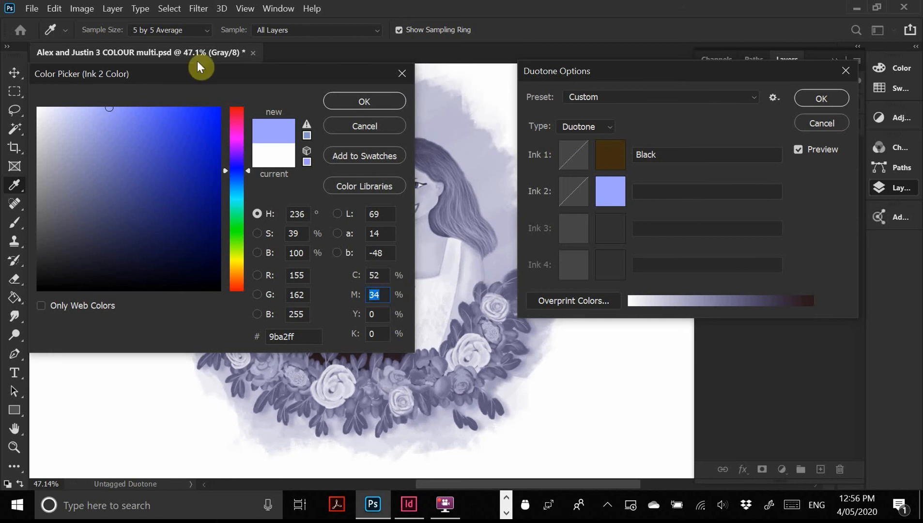
left_click_drag(296, 81, 361, 38)
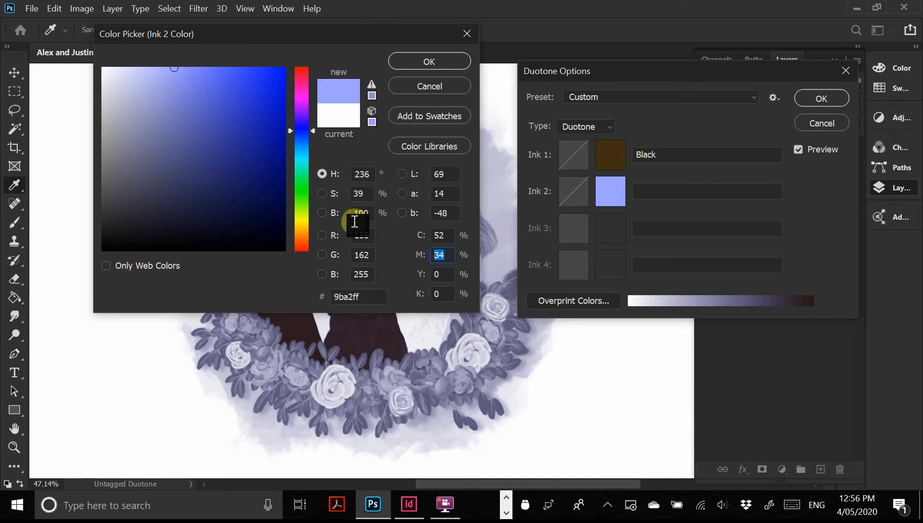
left_click(439, 147)
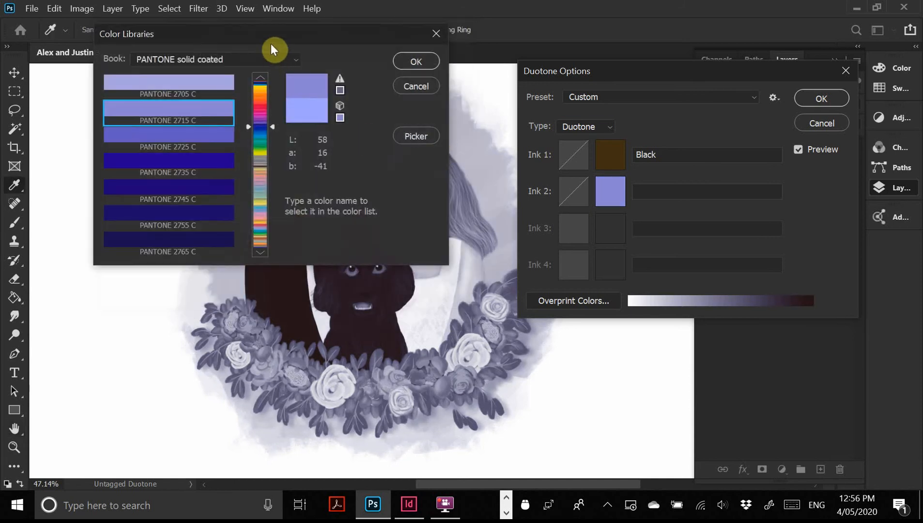
left_click_drag(270, 43, 259, 85)
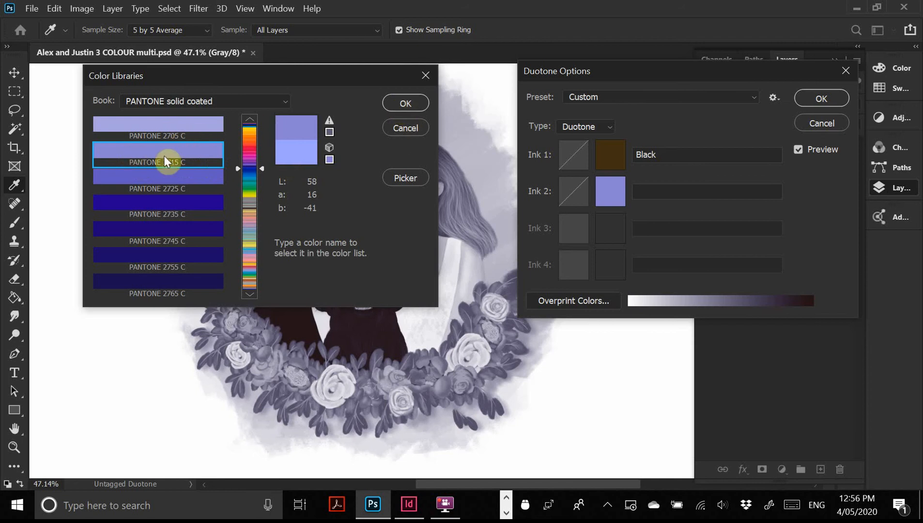
left_click(412, 105)
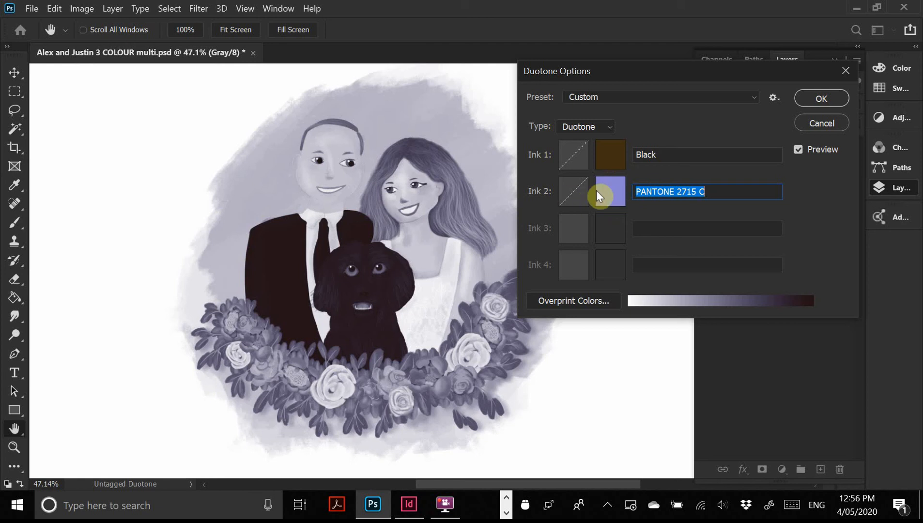
Reshape the Ink 2 curve into an arch with 0% at both ends and 37% at the 30% point
left_click_drag(616, 70, 682, 49)
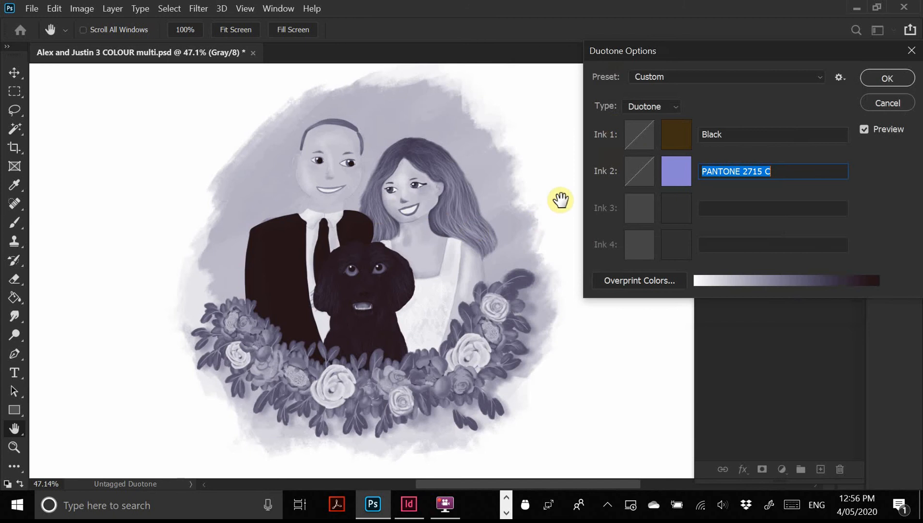
left_click(641, 173)
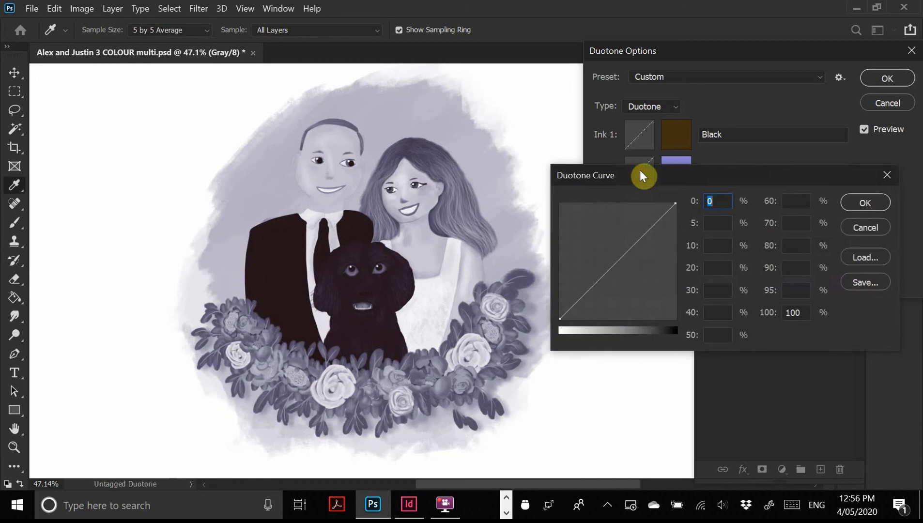
mouse_move(641, 175)
left_mouse_down()
mouse_move(636, 132)
mouse_move(702, 221)
mouse_move(725, 396)
left_mouse_up()
left_click_drag(599, 364, 584, 239)
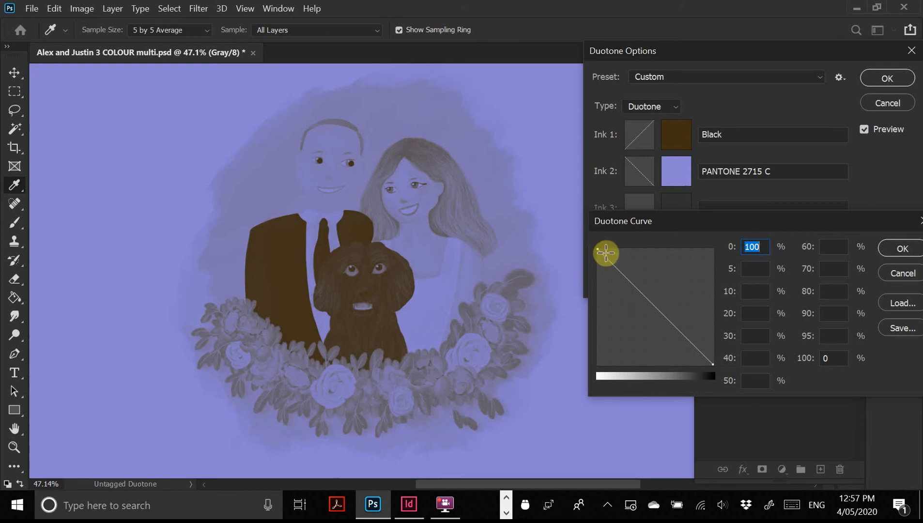
left_click_drag(599, 249, 636, 322)
left_click(635, 363)
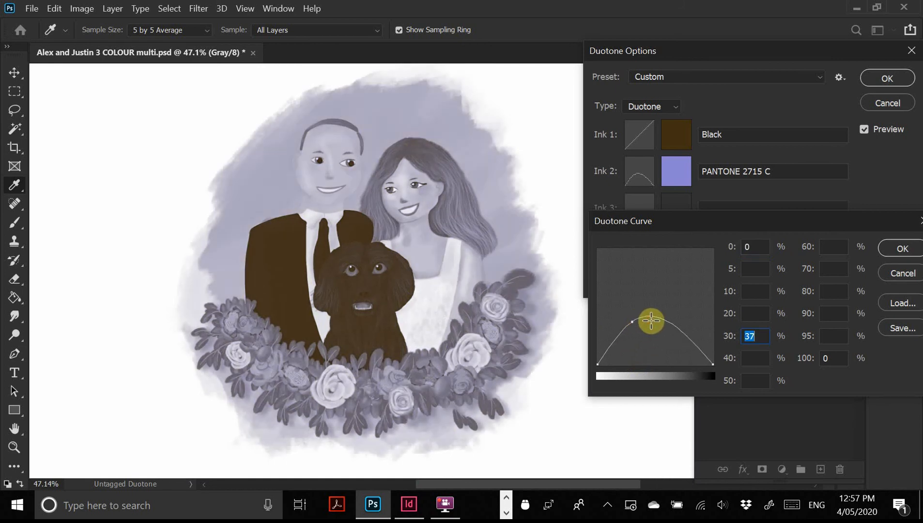
Limit Ink 2 to the light tones by setting its curve to 19.5% at 30 and 0% at 50 and 70, and accept it
left_click_drag(684, 333, 647, 363)
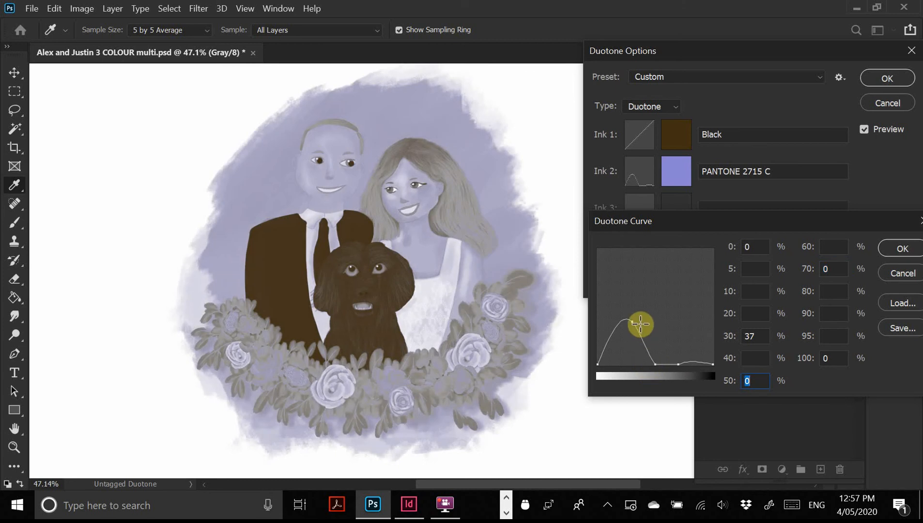
left_click_drag(641, 323, 631, 344)
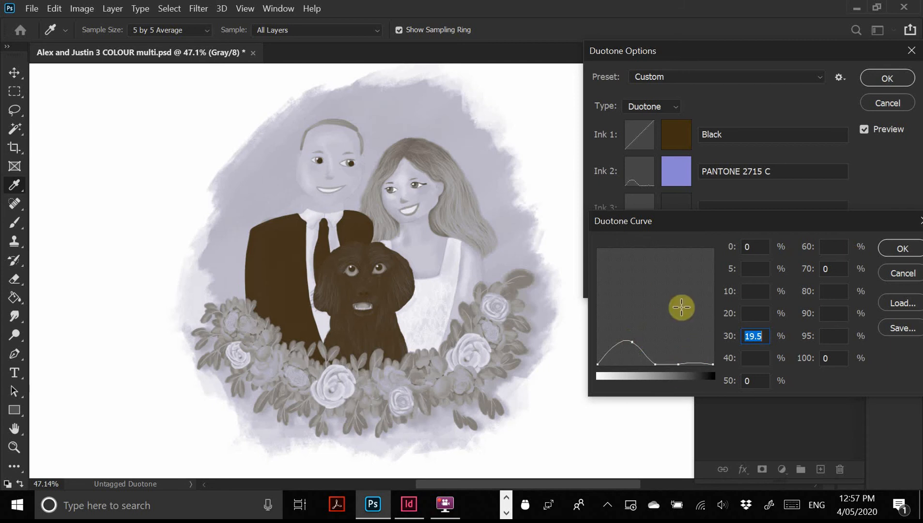
left_click_drag(757, 220, 295, 165)
left_click(449, 192)
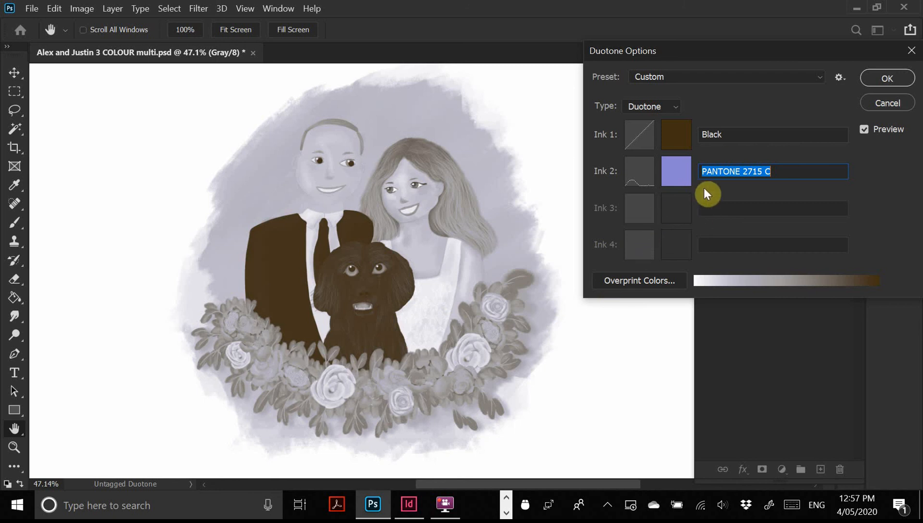
Set the type to Tritone and choose red fb3434 as the Ink 3 color
left_click(671, 98)
left_click(669, 141)
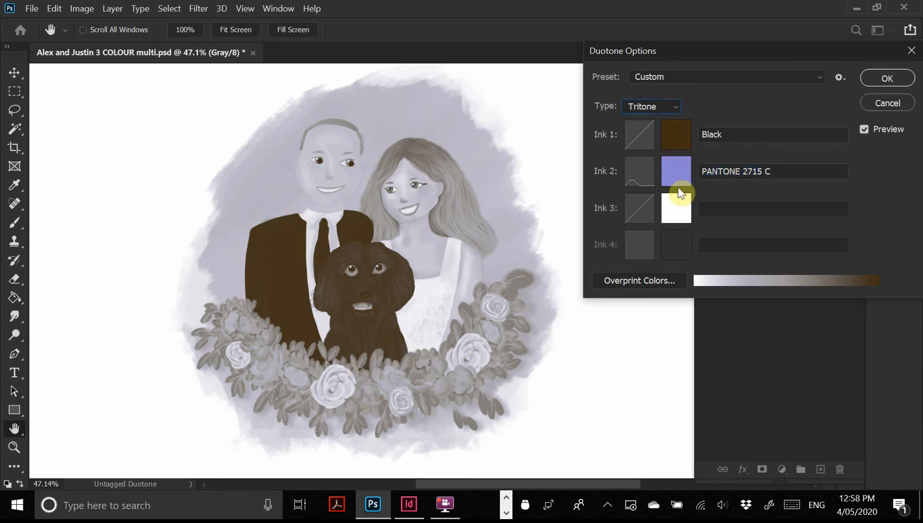
left_click(683, 216)
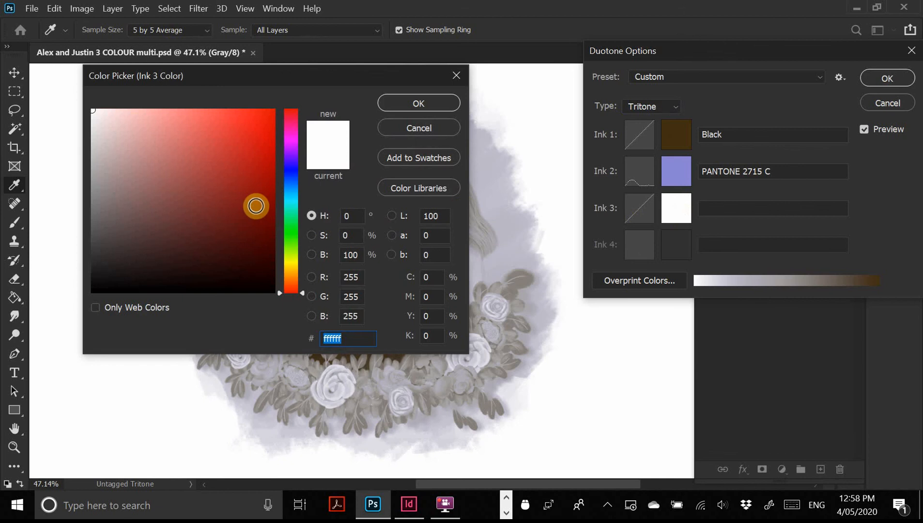
left_click_drag(288, 73, 635, 181)
left_click(584, 219)
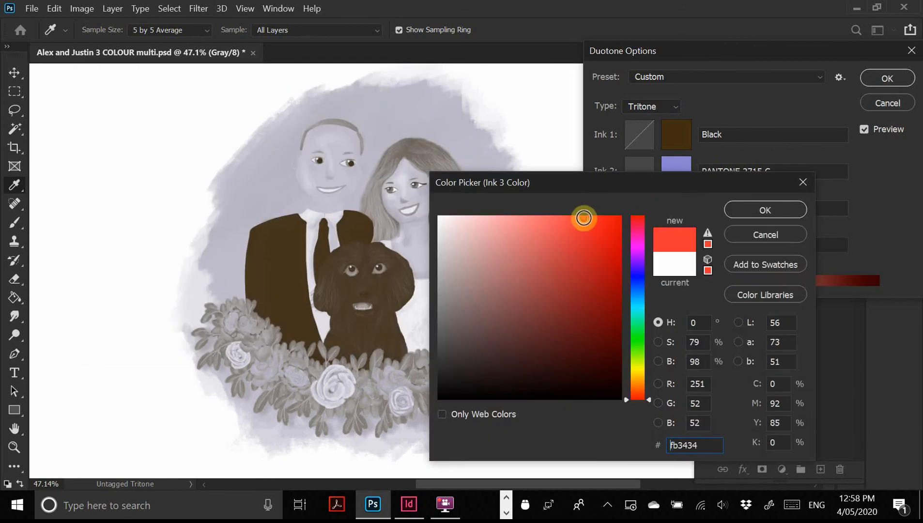
Assign PANTONE Warm Red C from the PANTONE solid coated library as the Ink 3 color
mouse_move(545, 196)
left_mouse_down()
mouse_move(679, 129)
mouse_move(702, 84)
mouse_move(678, 77)
mouse_move(597, 92)
left_mouse_up()
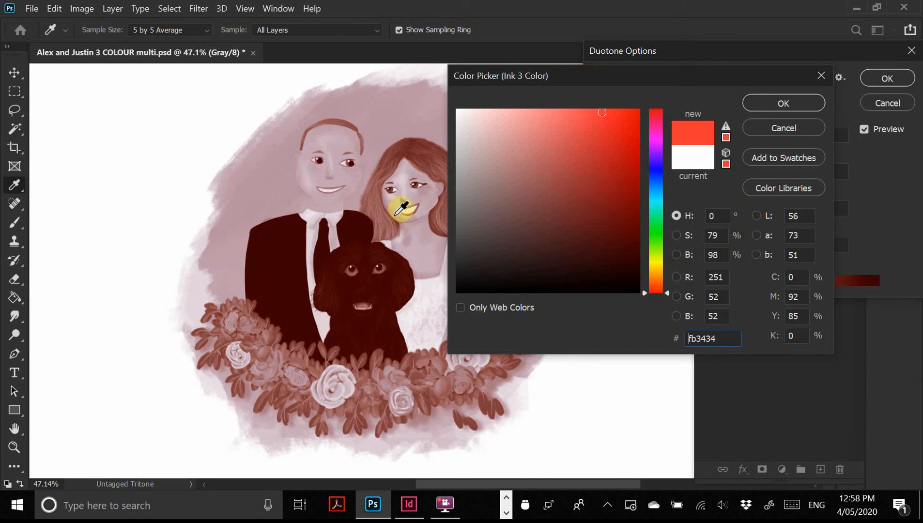
left_click_drag(569, 74, 597, 88)
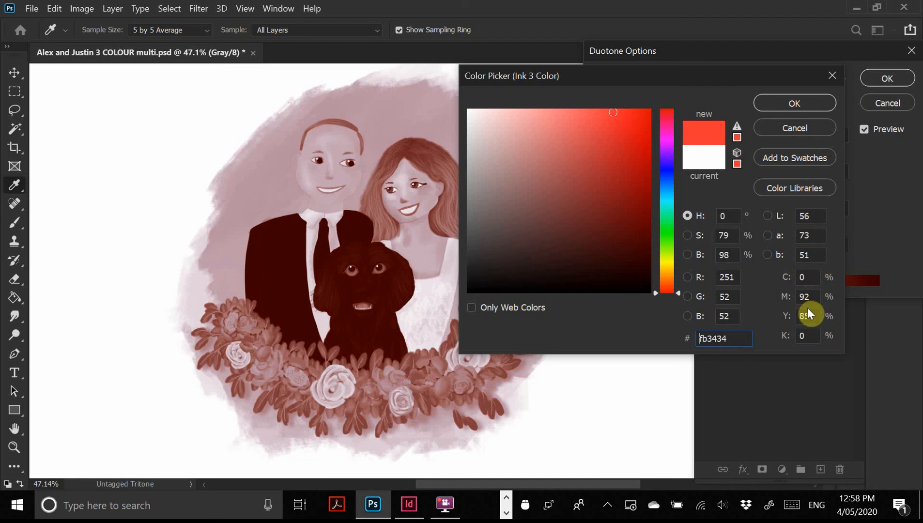
left_click(797, 193)
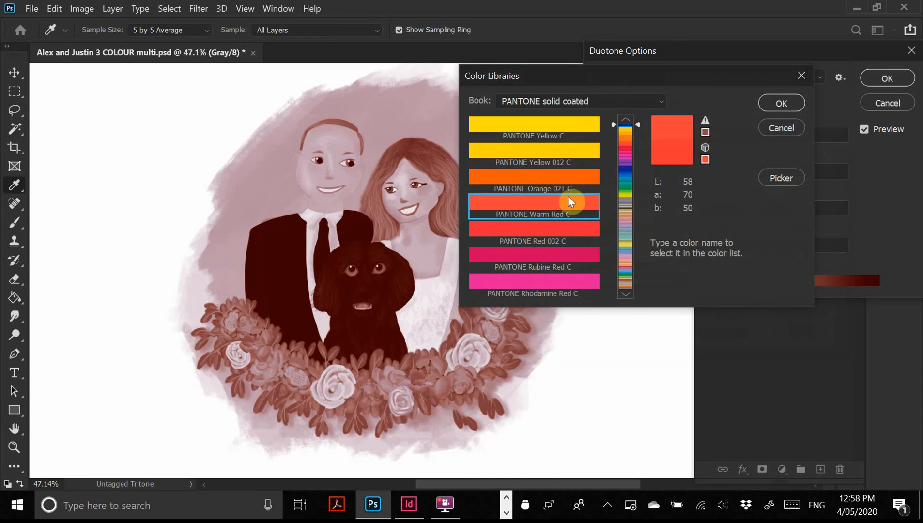
left_click(795, 108)
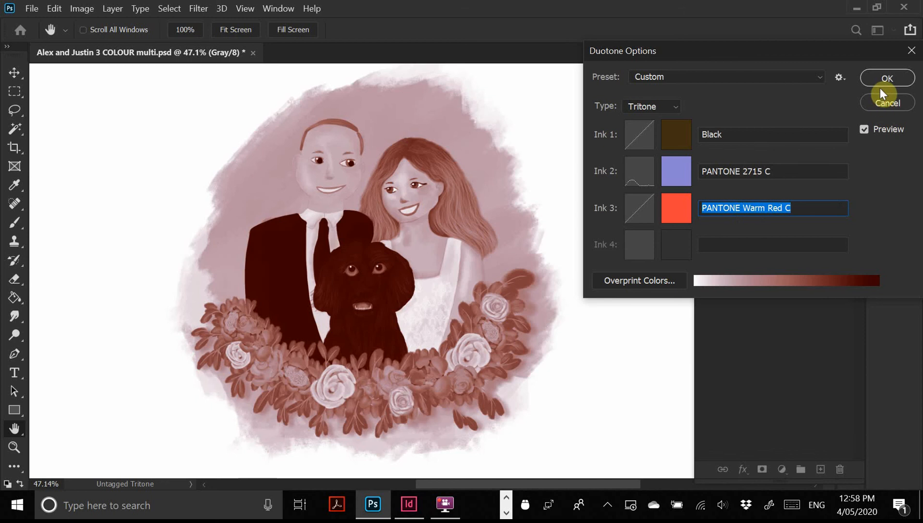
Lower the Ink 3 curve to 3.2% at the 30% point and 70.7% at the 100% point
left_click(641, 207)
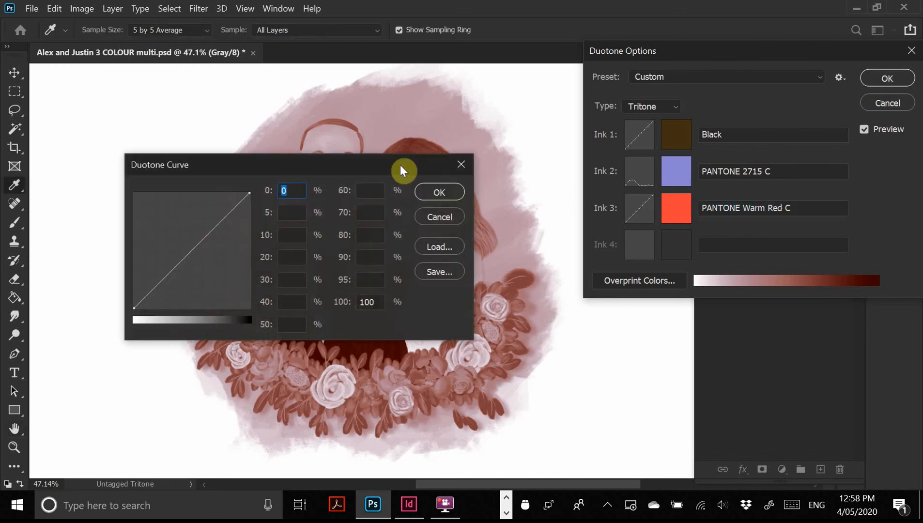
left_click_drag(281, 174, 707, 159)
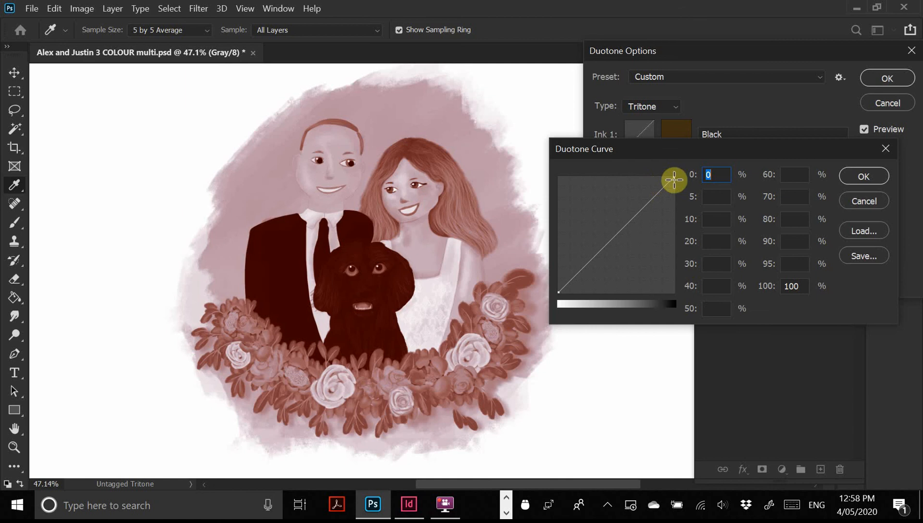
left_click_drag(641, 212, 722, 350)
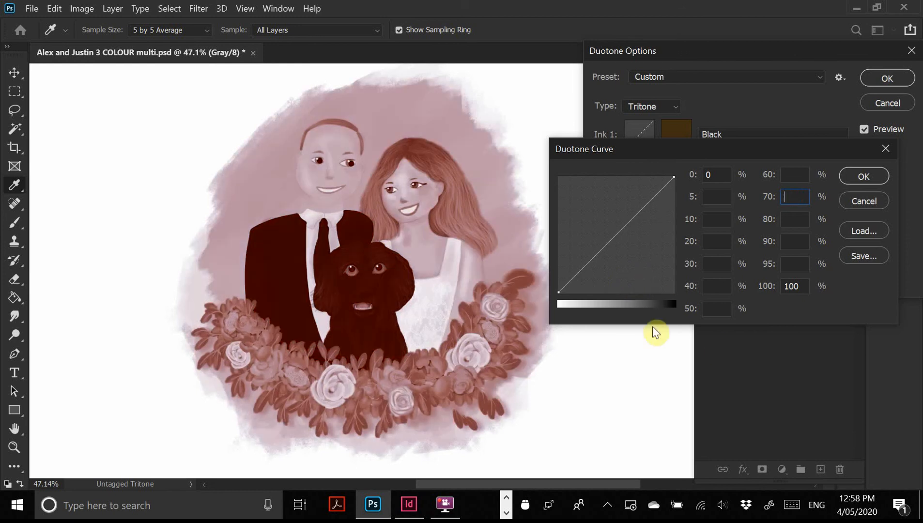
mouse_move(592, 277)
left_mouse_down()
mouse_move(620, 304)
mouse_move(598, 289)
left_mouse_up()
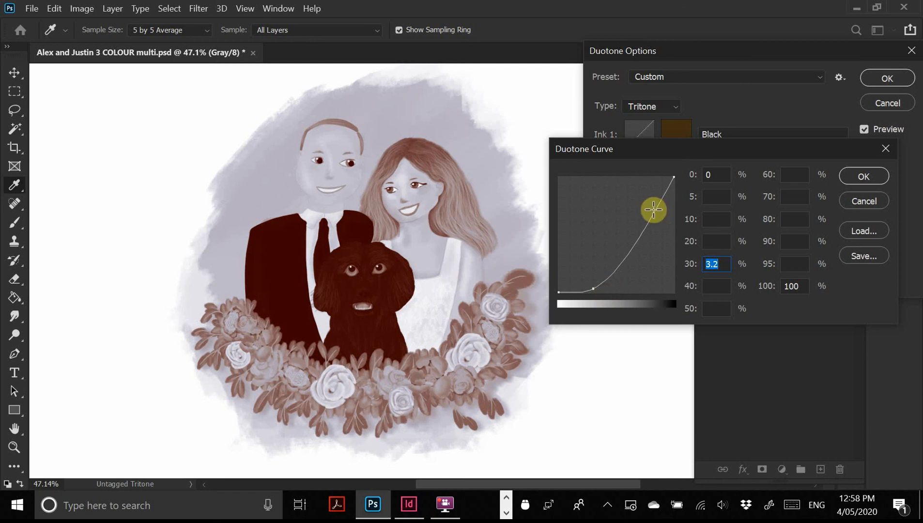
left_click_drag(674, 179, 678, 212)
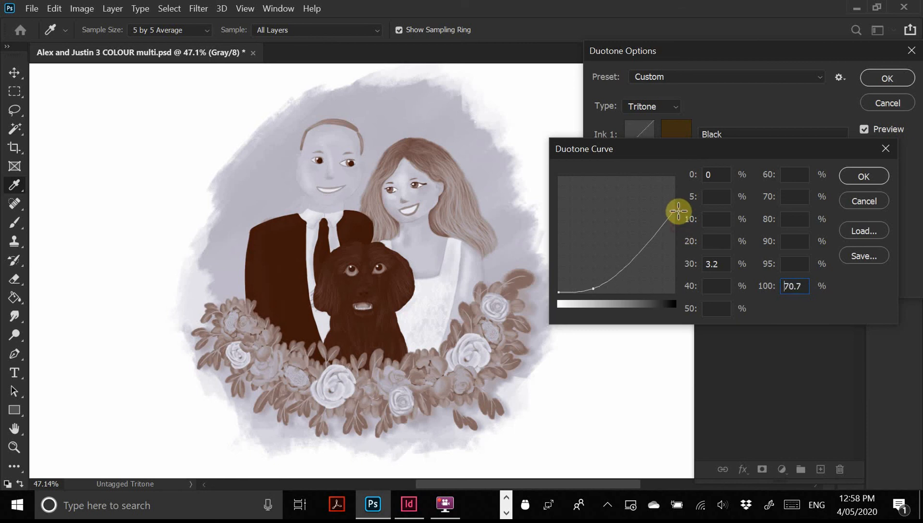
Refine the Ink 3 curve to 8.2% at the 30% point and 58.6% at the 70% point, and accept it
left_click_drag(657, 144, 624, 162)
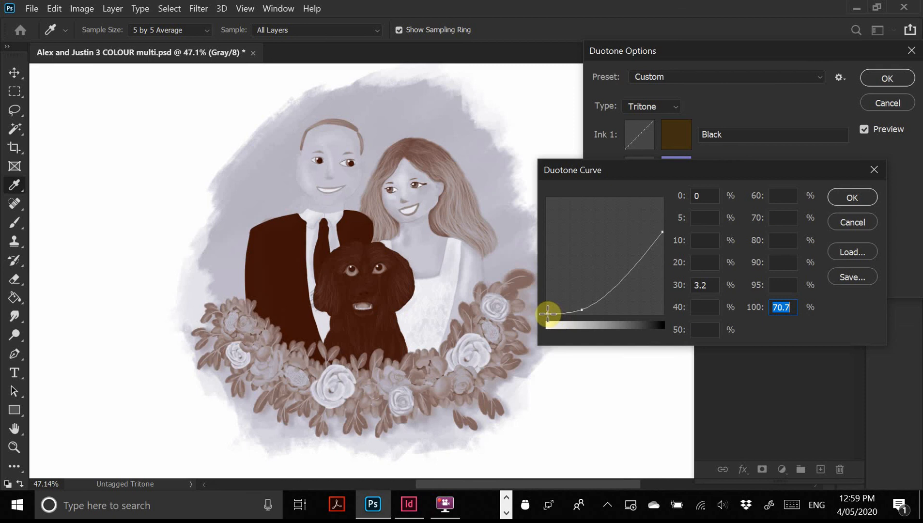
left_click_drag(548, 314, 595, 305)
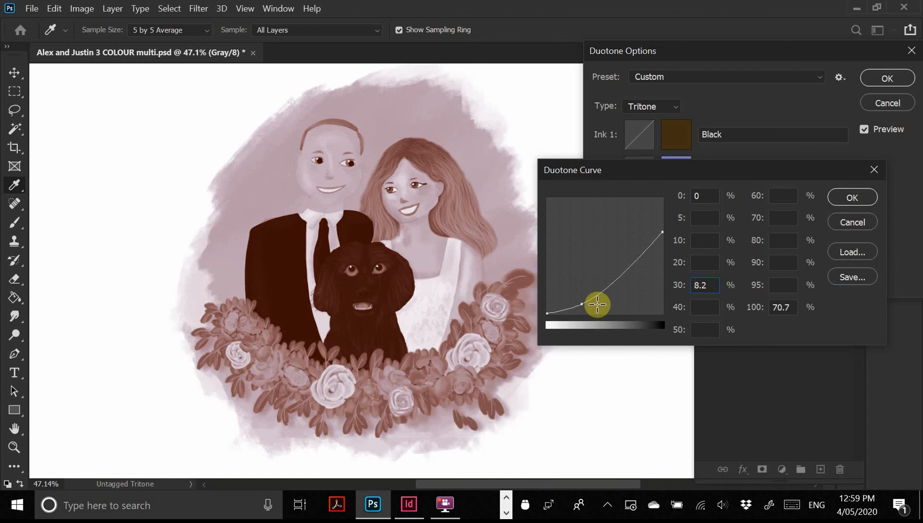
left_click_drag(628, 267, 618, 245)
left_click_drag(697, 170, 502, 127)
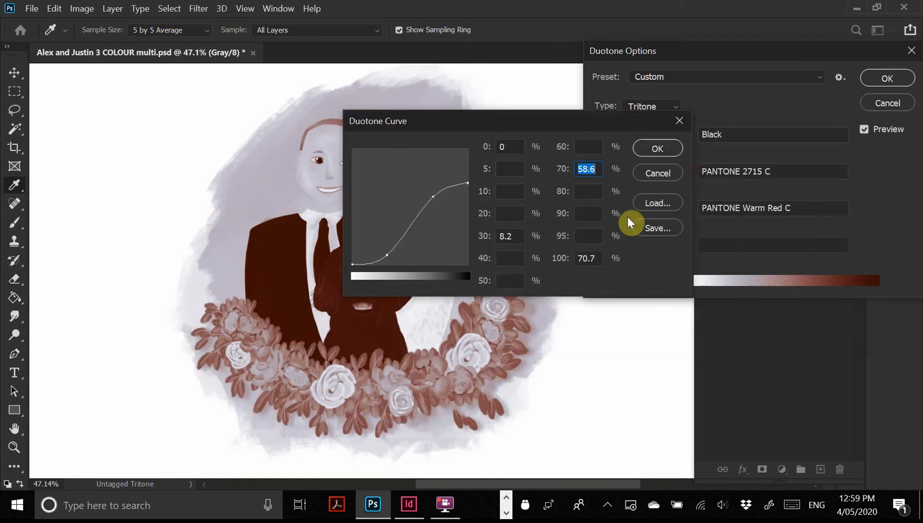
left_click(660, 149)
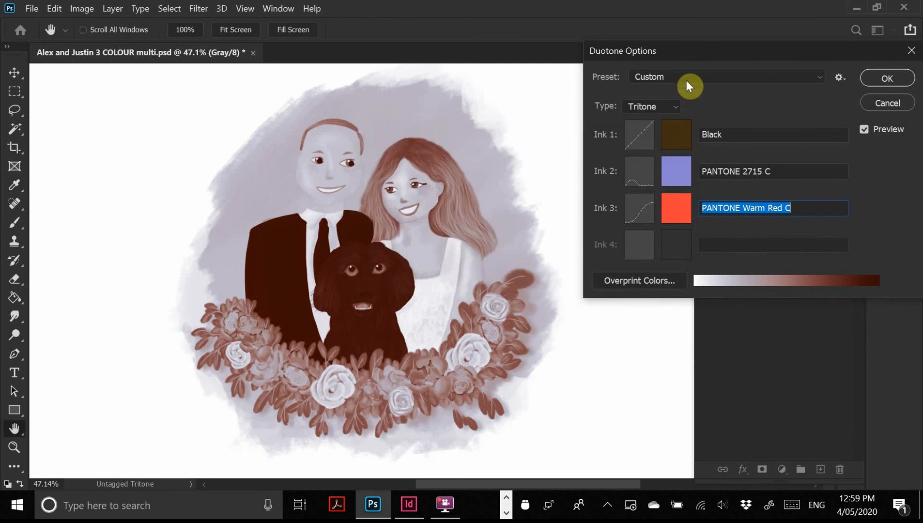
Apply the Tritone settings to the illustration and inspect the converted artwork
left_click_drag(724, 55, 182, 66)
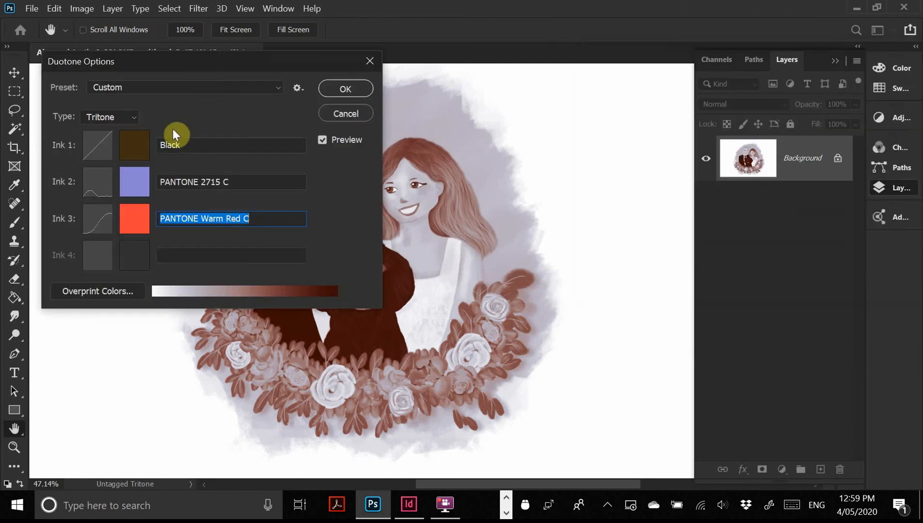
left_click(346, 91)
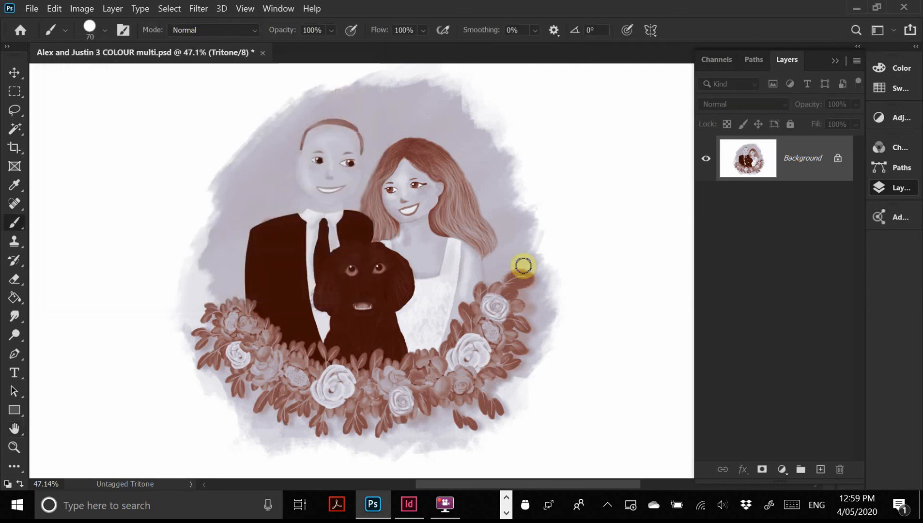
mouse_move(536, 311)
left_mouse_down()
mouse_move(492, 309)
mouse_move(536, 324)
left_mouse_up()
left_click_drag(522, 316, 463, 300)
left_click_drag(408, 295, 422, 302)
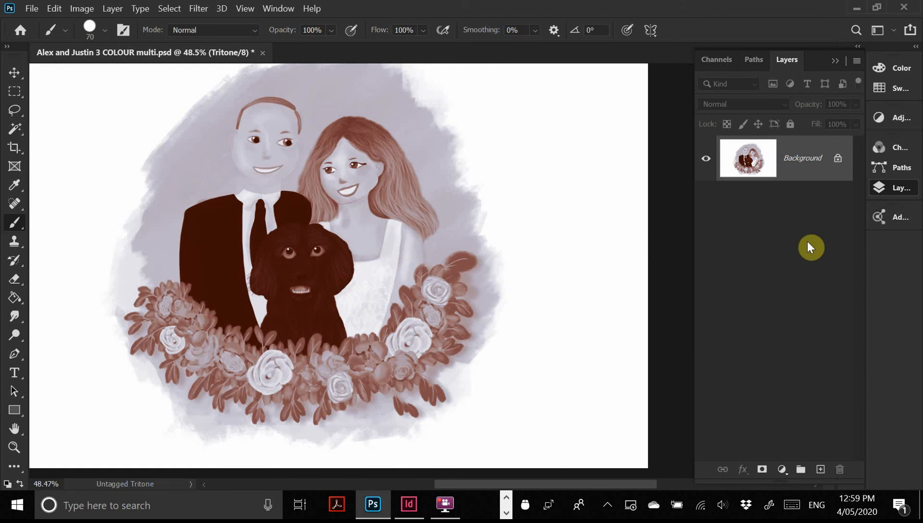
Reopen the image's duotone options and change the Ink 2 color to the light pink PANTONE 236 C from the PANTONE solid coated library
left_click(91, 9)
mouse_move(92, 23)
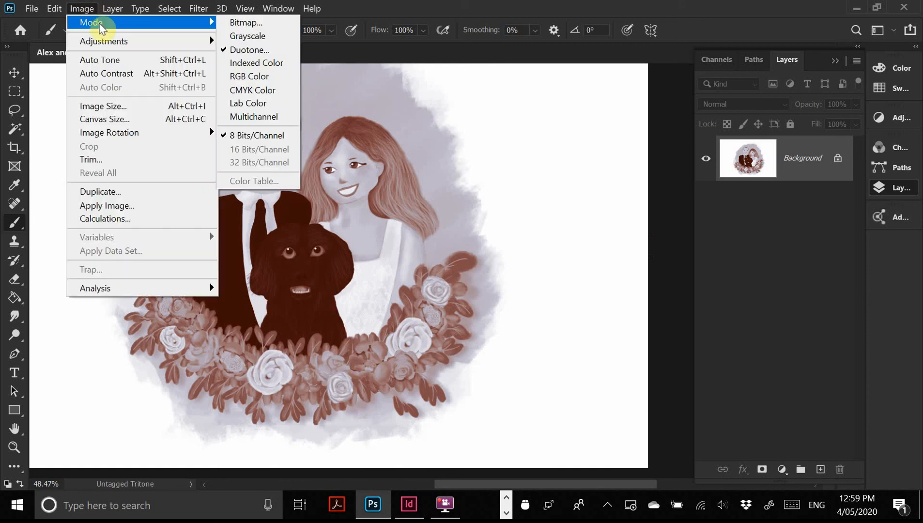
left_click(267, 49)
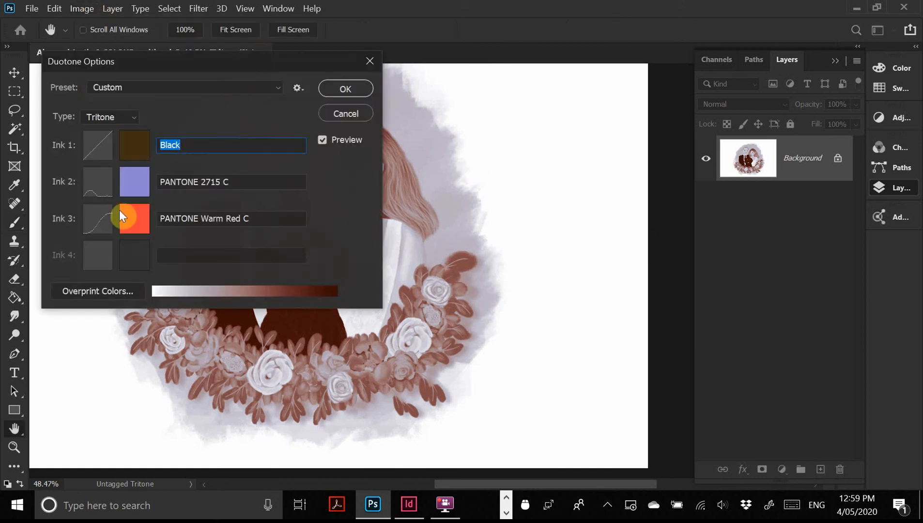
left_click_drag(160, 70, 643, 89)
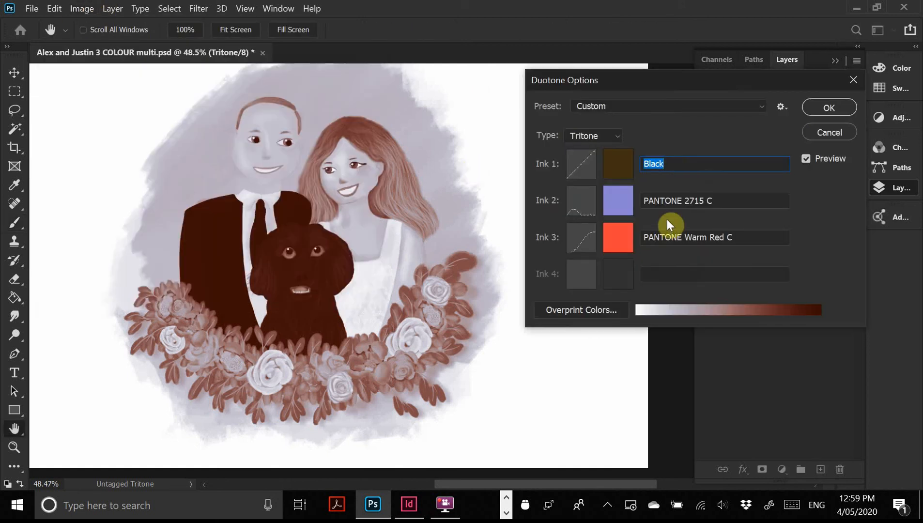
left_click(614, 214)
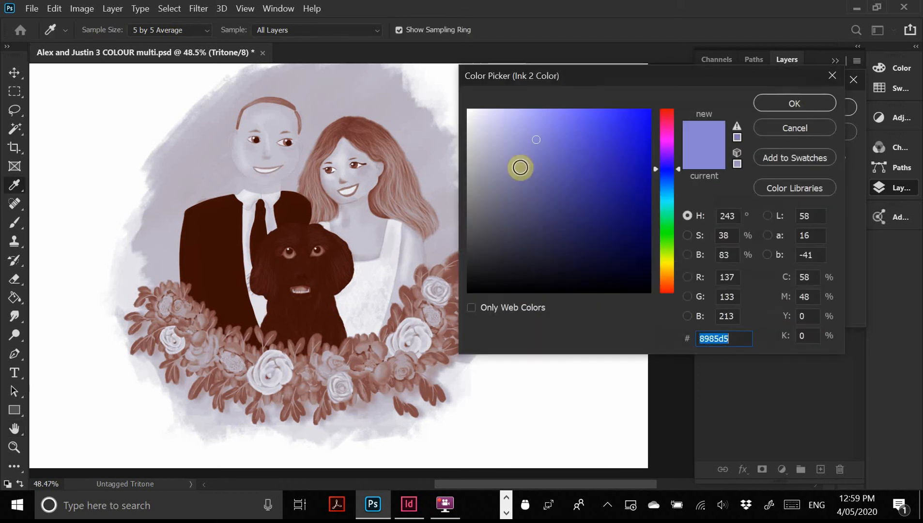
left_click(670, 138)
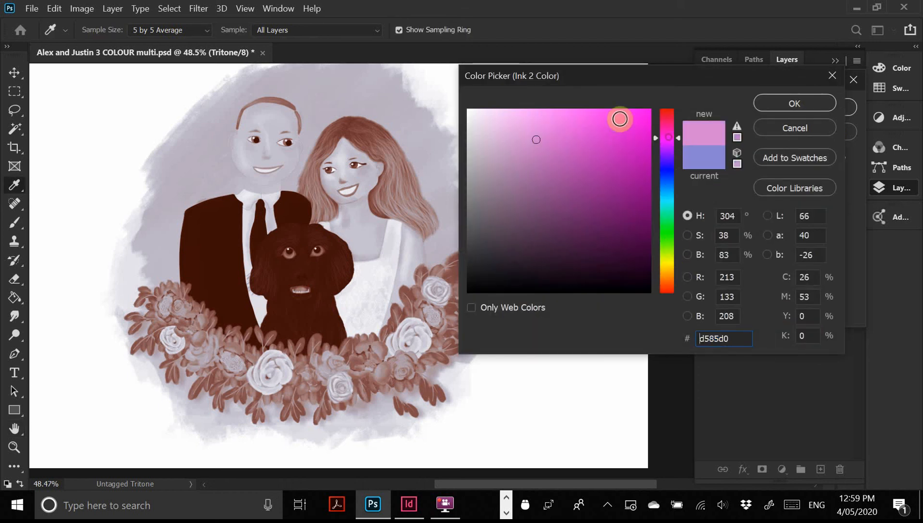
mouse_move(536, 108)
left_mouse_down()
mouse_move(507, 103)
mouse_move(514, 106)
left_mouse_up()
left_click(790, 188)
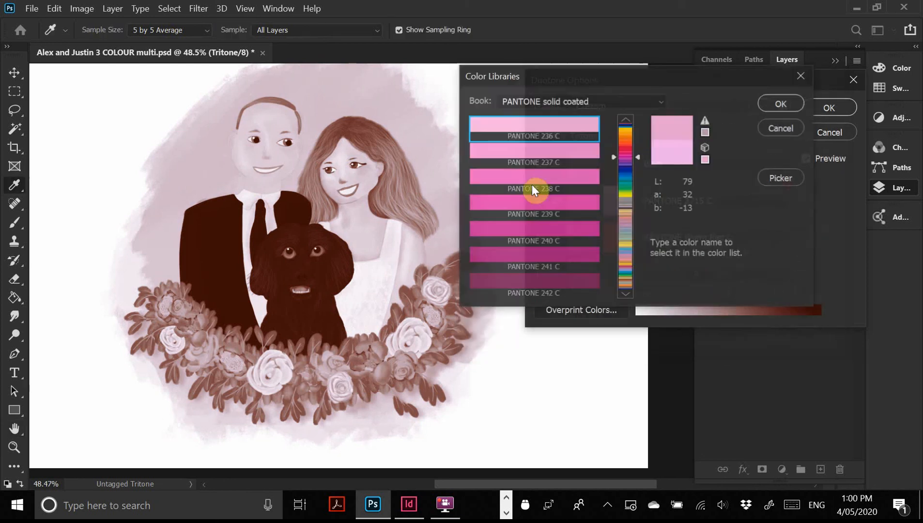
left_click(785, 103)
Reshape the Ink 1 curve to 37.8% at the 50% point, 44.1% at 60% and 64.1% at 70%, and apply the tritone options
left_click(592, 166)
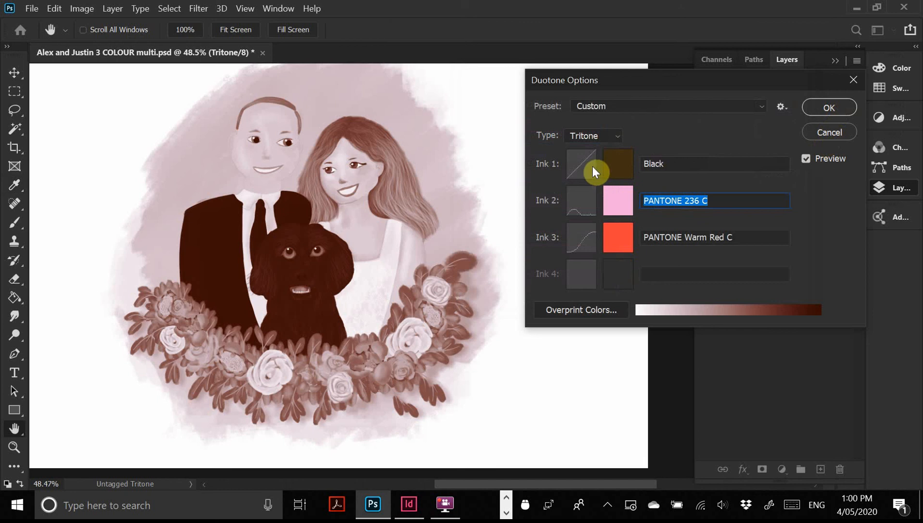
left_click_drag(445, 183, 439, 215)
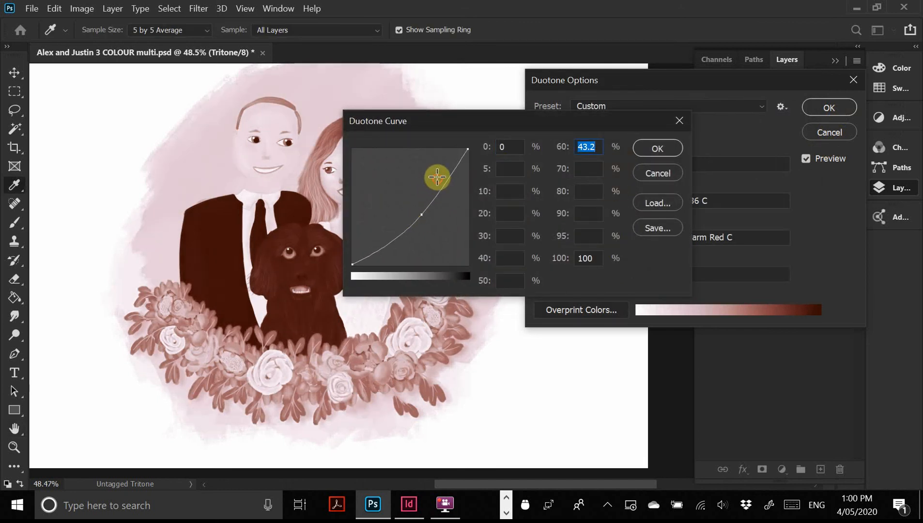
left_click_drag(436, 179, 405, 222)
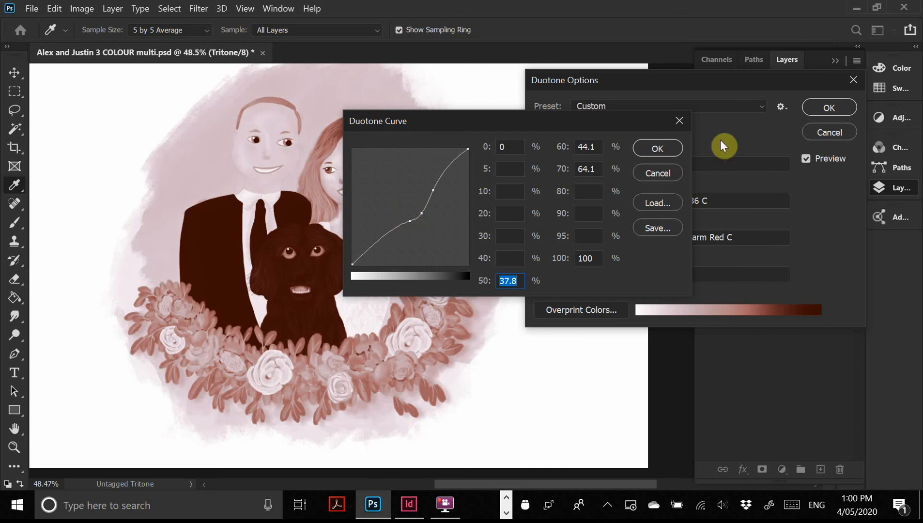
left_click(660, 149)
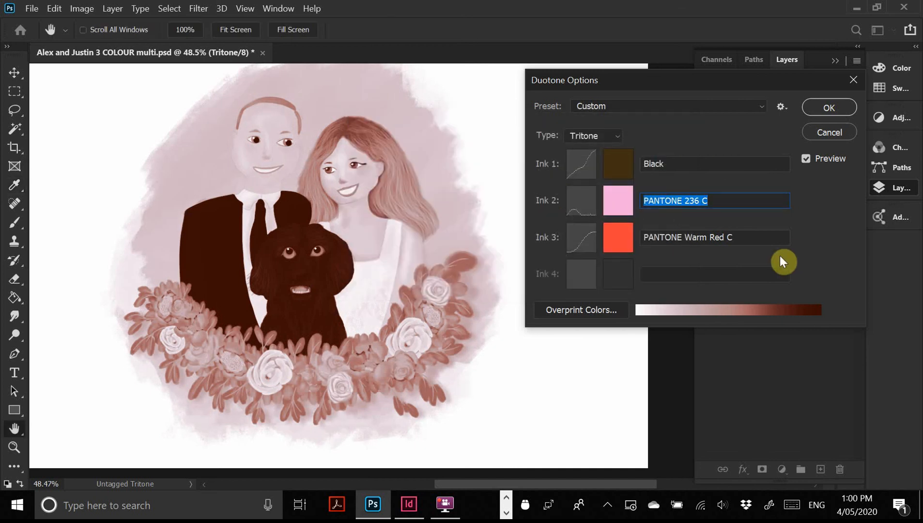
left_click(828, 107)
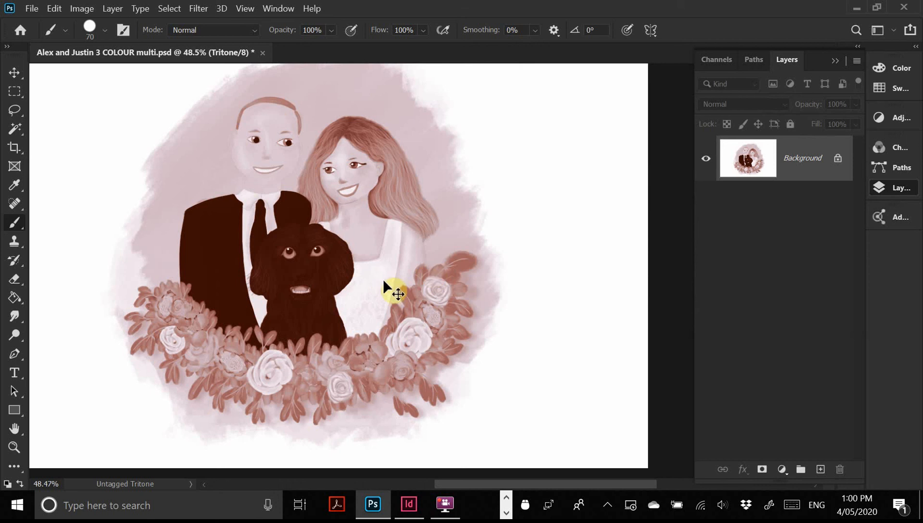
Save the tritone image under the existing PSD name ending in "3 COLOUR", replacing that file
key("ctrl+shift+s")
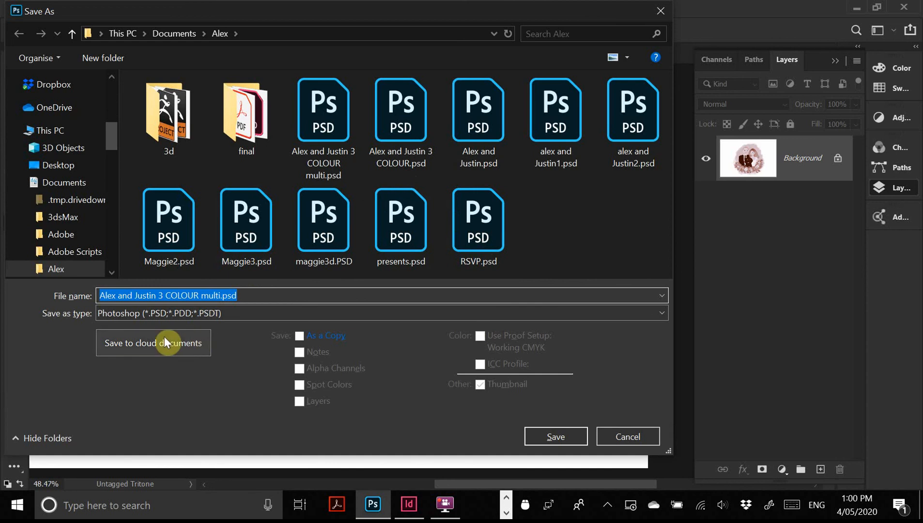
left_click(405, 129)
left_click(545, 429)
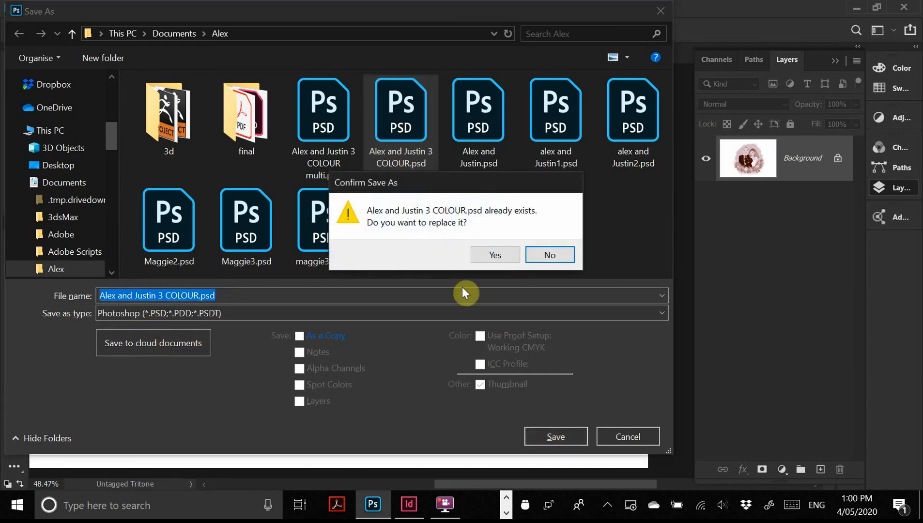
left_click(482, 259)
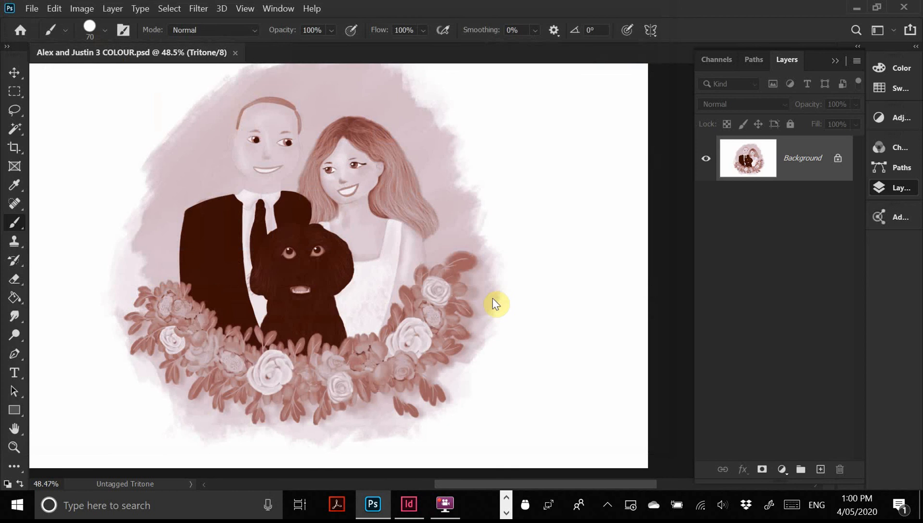
Switch to InDesign and close the open Untitled-2 document without saving its changes
key("alt+Tab")
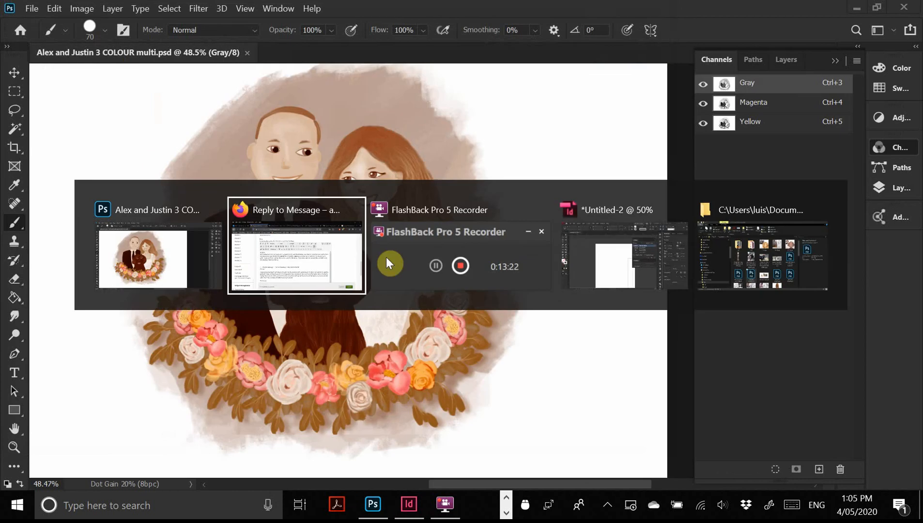
left_click(576, 253)
left_click_drag(437, 264, 344, 190)
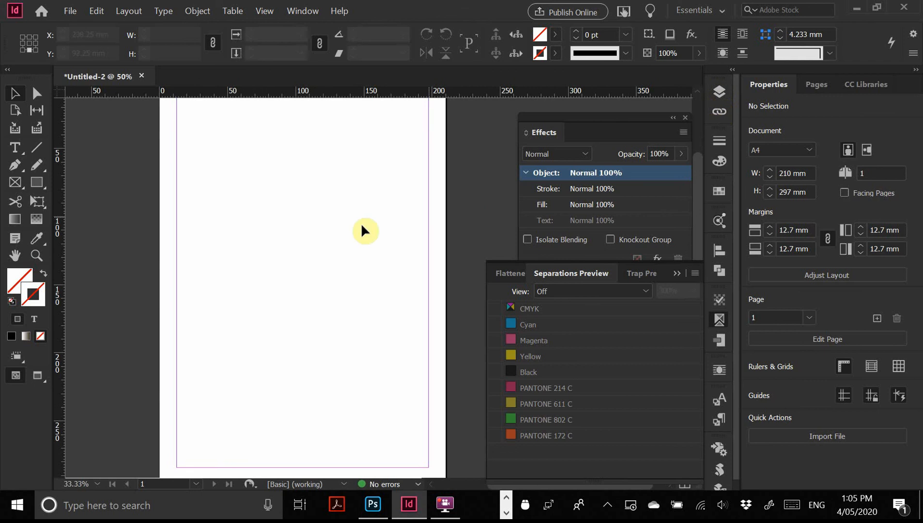
left_click_drag(362, 230, 374, 277)
left_click(142, 76)
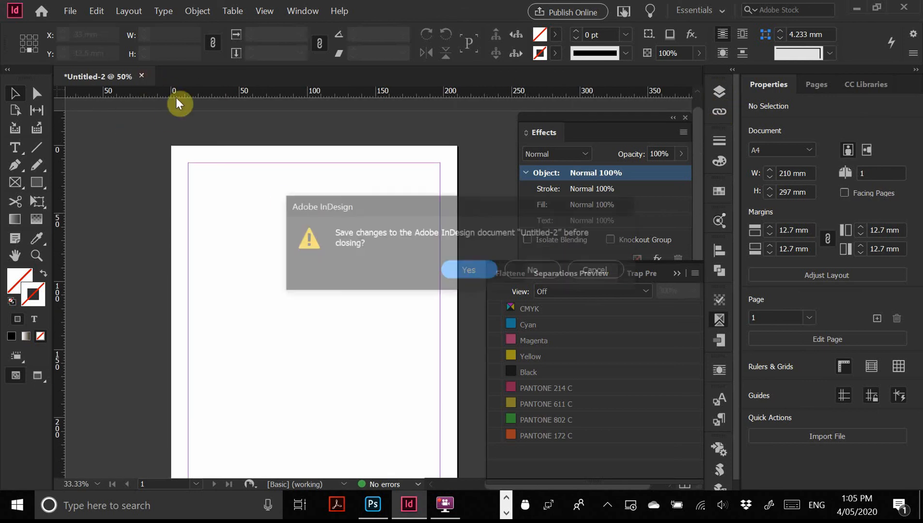
left_click(523, 271)
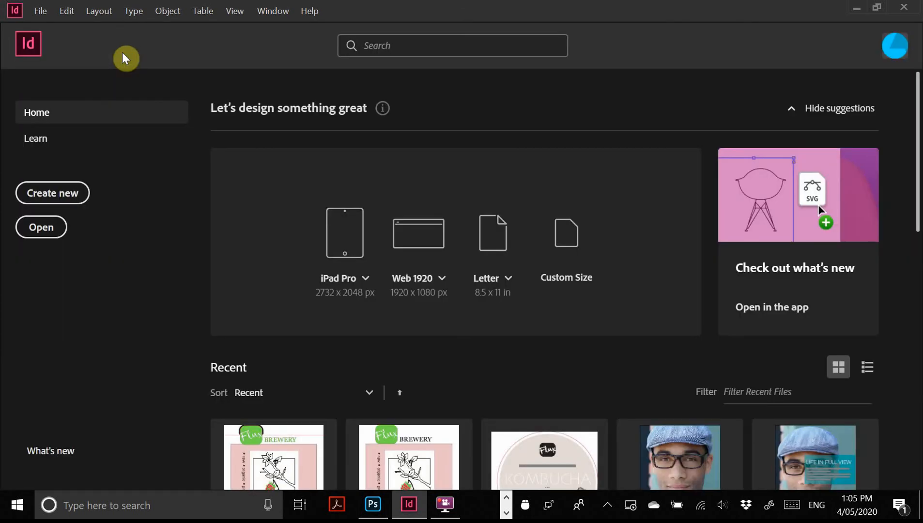
Create a new A4 portrait document in millimeters with Facing Pages turned off
key("ctrl+n")
scroll(392, 247, "down", 2)
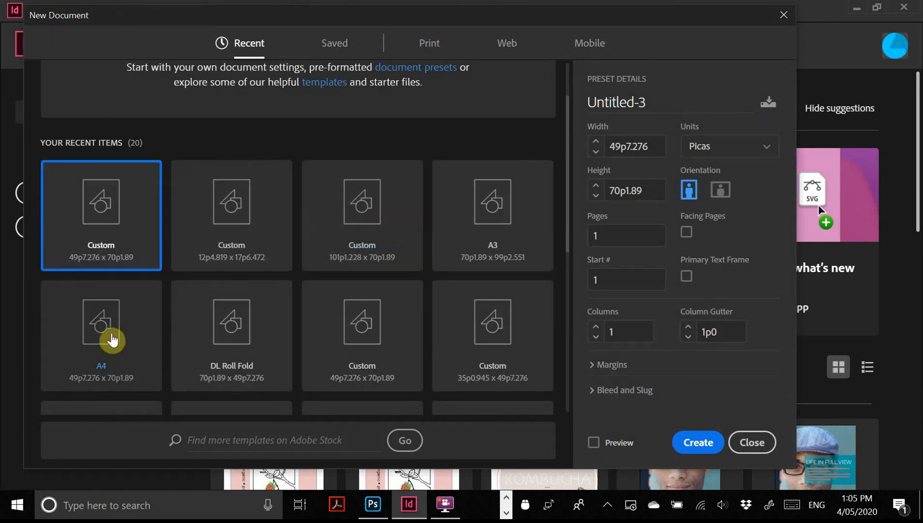
left_click(112, 342)
left_click(740, 148)
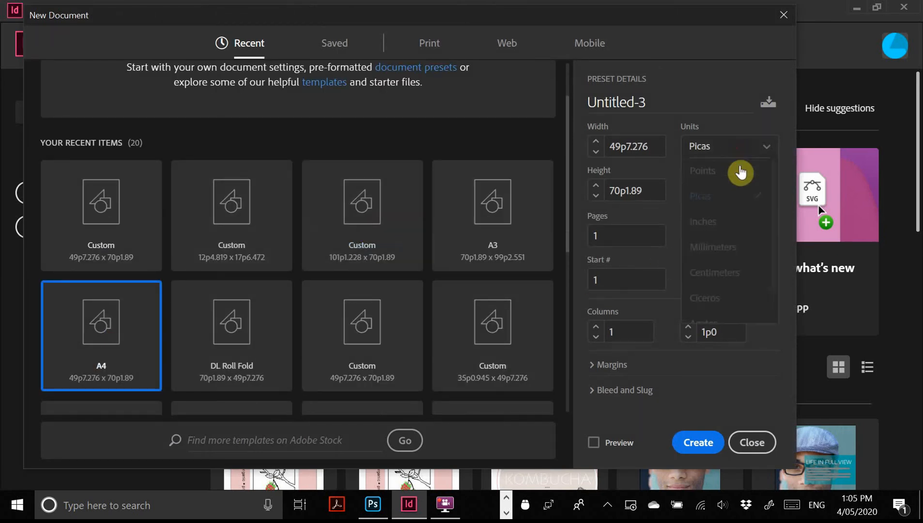
left_click(736, 246)
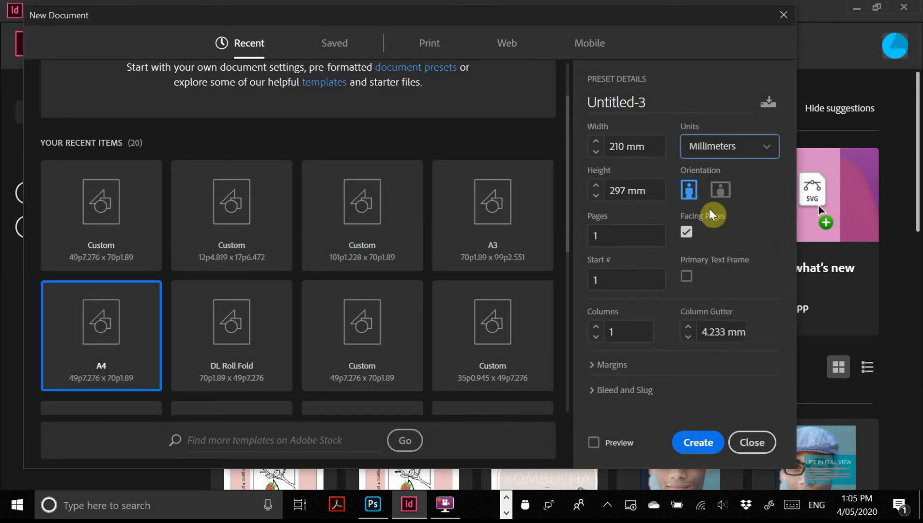
left_click(686, 232)
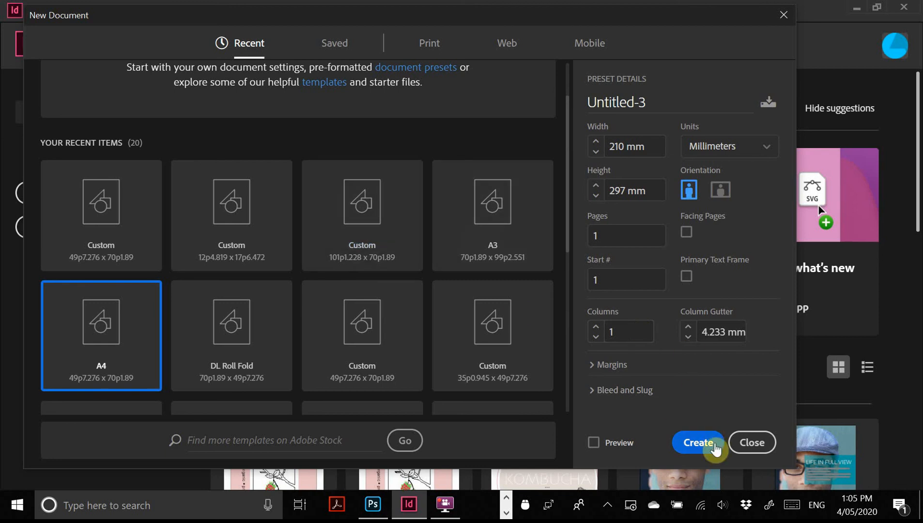
left_click(715, 448)
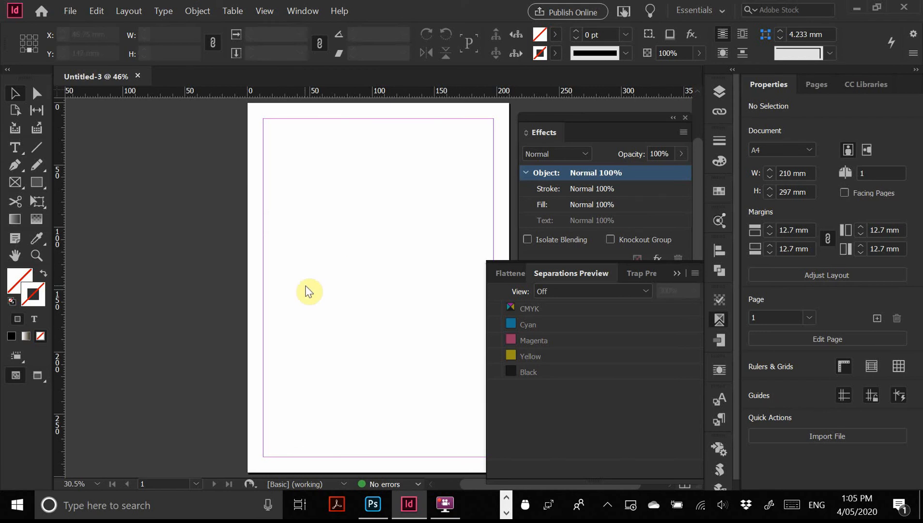
Place the saved tritone PSD ending in "3 COLOUR" near the top of the page, about 168 mm wide and 112 mm high
key("ctrl+d")
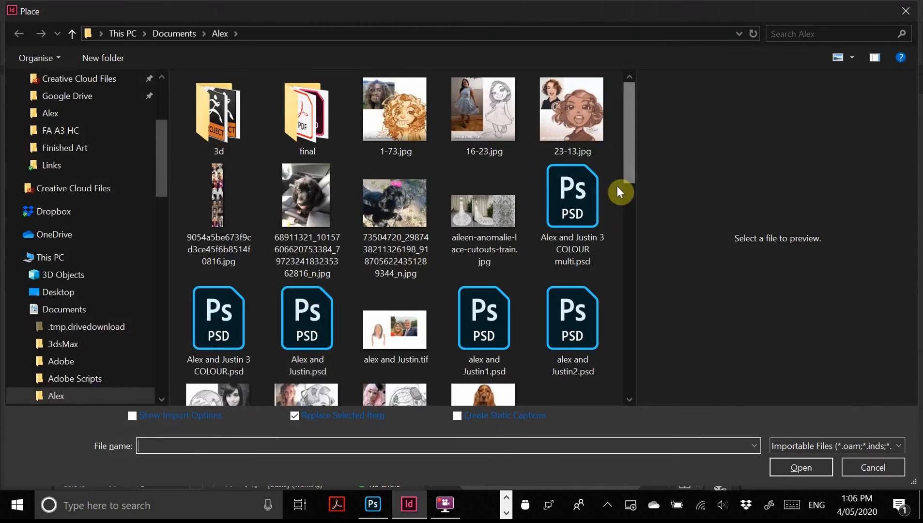
left_click(557, 213)
left_click(225, 332)
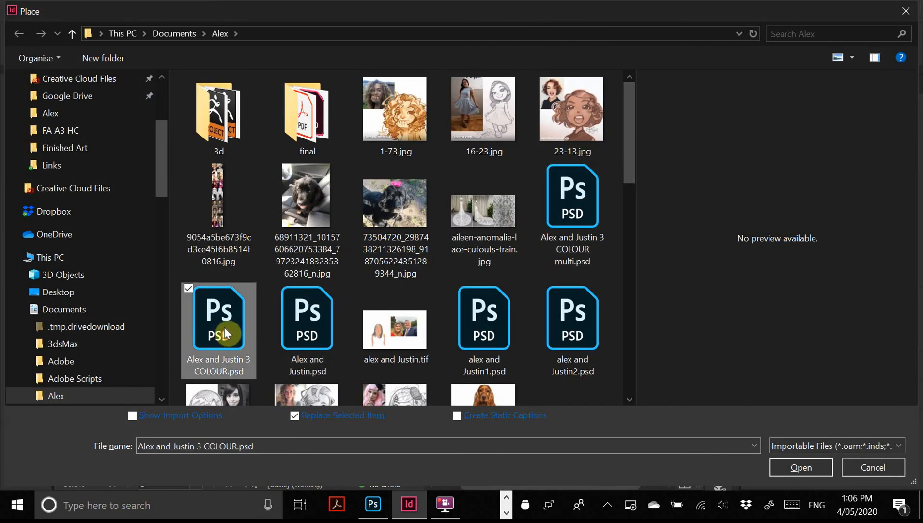
left_click(810, 472)
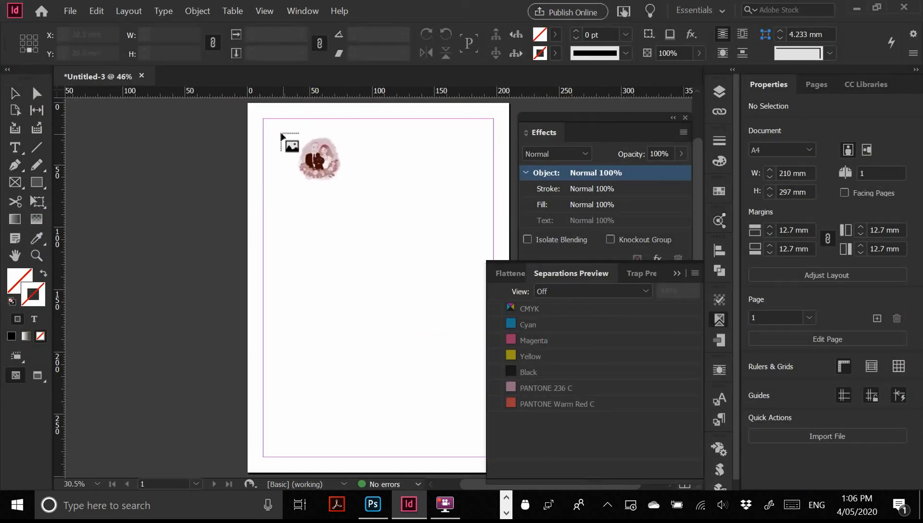
left_click(277, 130)
key("ctrl+z")
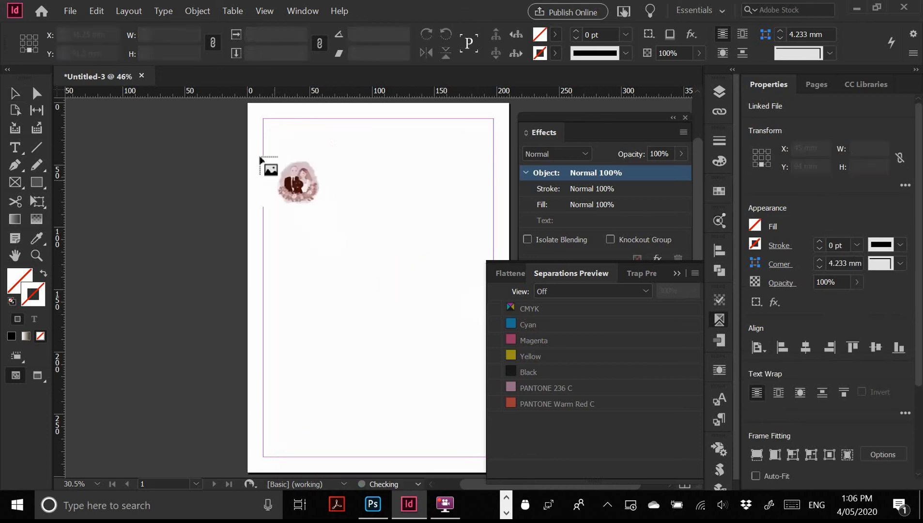
left_click_drag(247, 125, 443, 288)
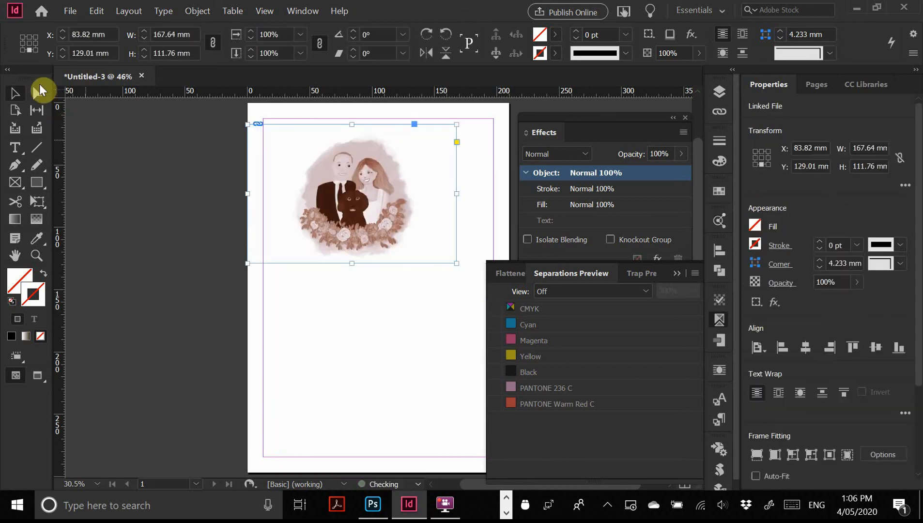
Move the placed illustration against the page's right edge, with its bottom-center point at about X 126 mm, Y 148.5 mm
left_click(14, 90)
mouse_move(381, 250)
left_mouse_down()
mouse_move(412, 267)
mouse_move(397, 313)
mouse_move(434, 274)
mouse_move(356, 270)
left_mouse_up()
left_click_drag(253, 186, 408, 305)
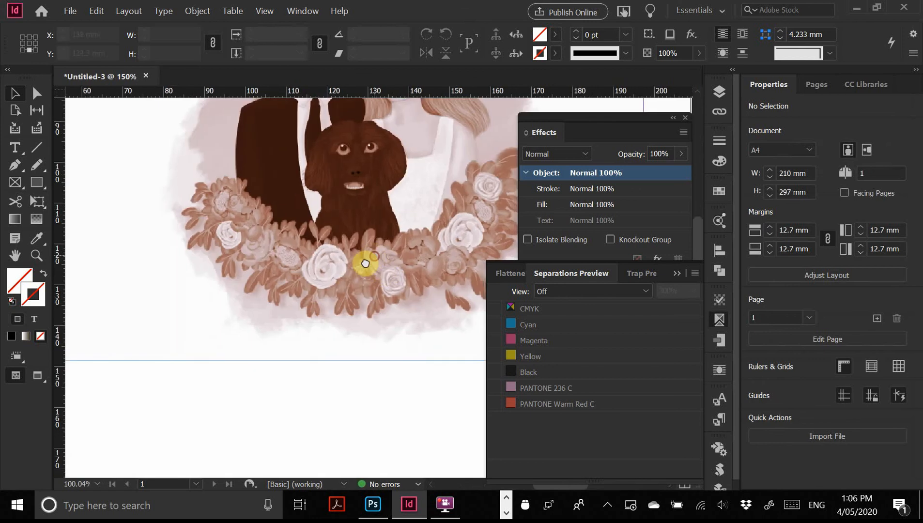
left_click_drag(365, 264, 320, 323)
Switch to Photoshop to look at the image's color mode options, including Duotone, and return to InDesign
key("alt+Tab")
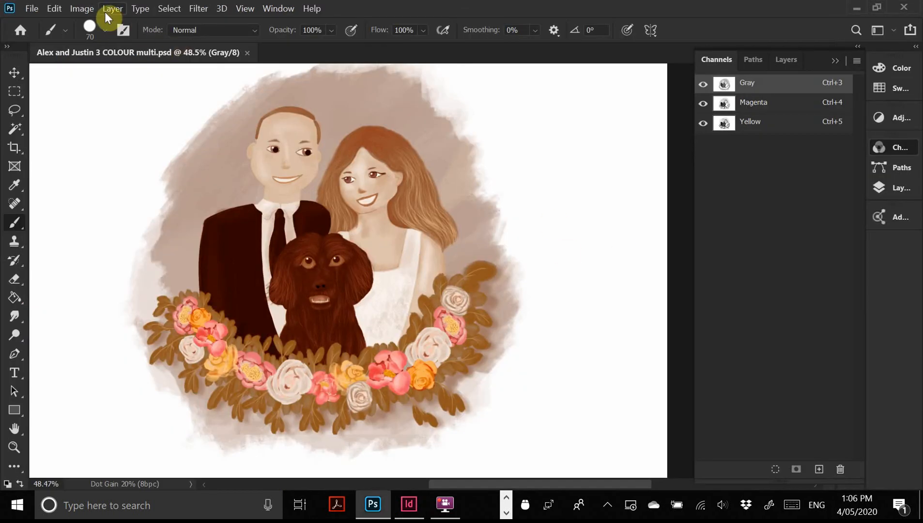
left_click(82, 9)
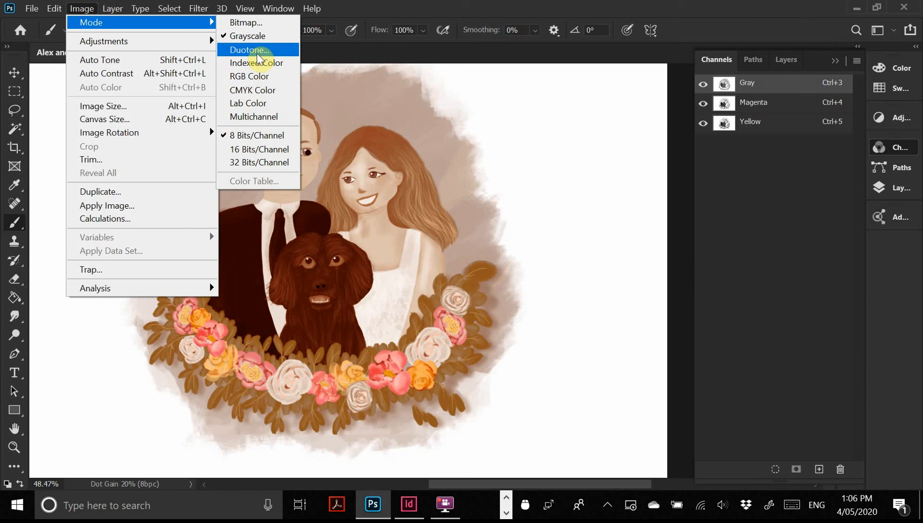
key("alt+Tab")
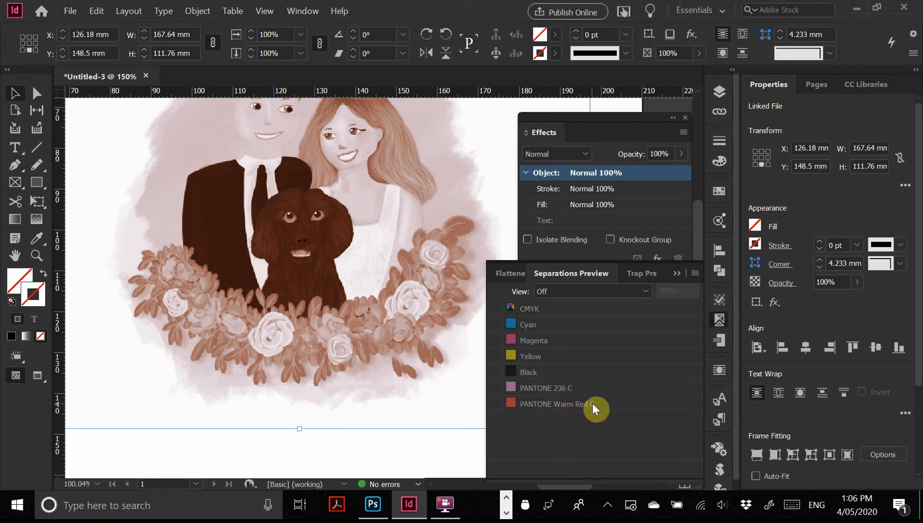
Examine the whole placed tritone illustration on the page and select its frame
left_click(412, 449)
key("ctrl+1")
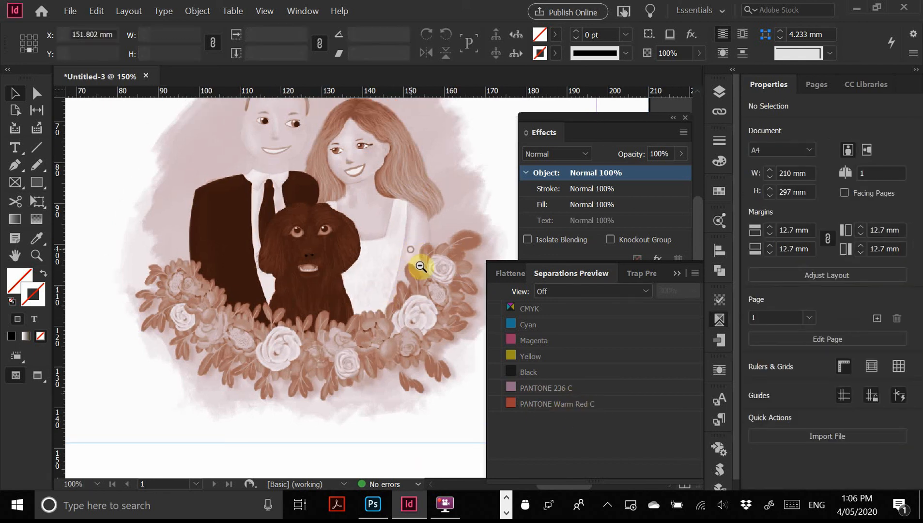
left_click(411, 249, "ctrl+alt")
left_click(422, 278, "ctrl+alt")
left_click_drag(395, 329, 354, 322)
left_click(305, 315, "ctrl+alt")
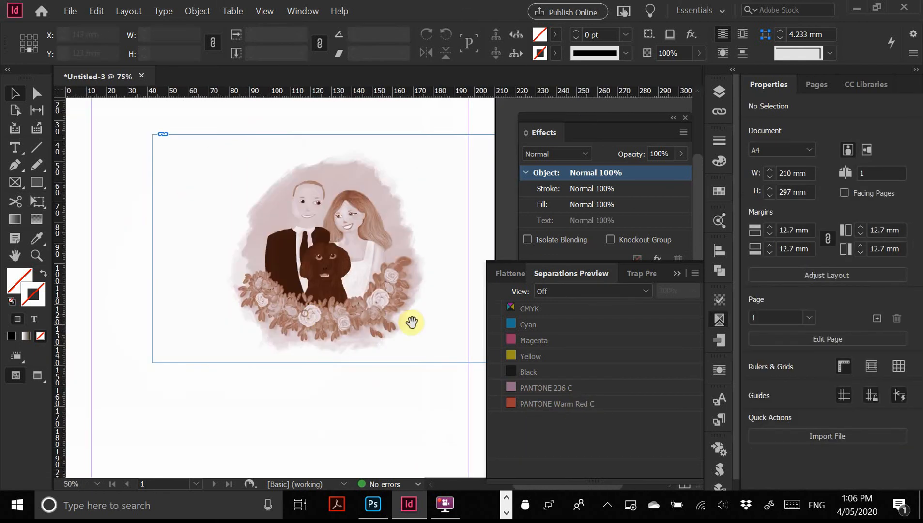
left_click_drag(412, 322, 293, 321)
left_click(356, 341)
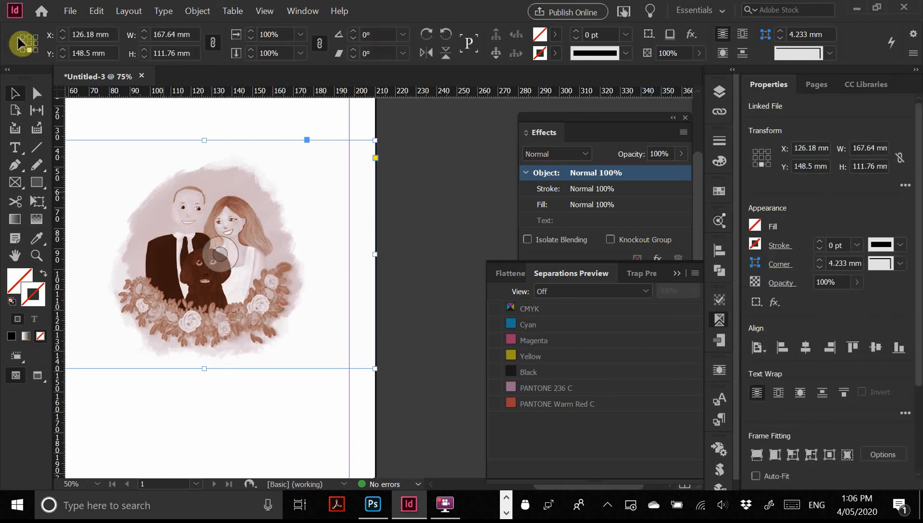